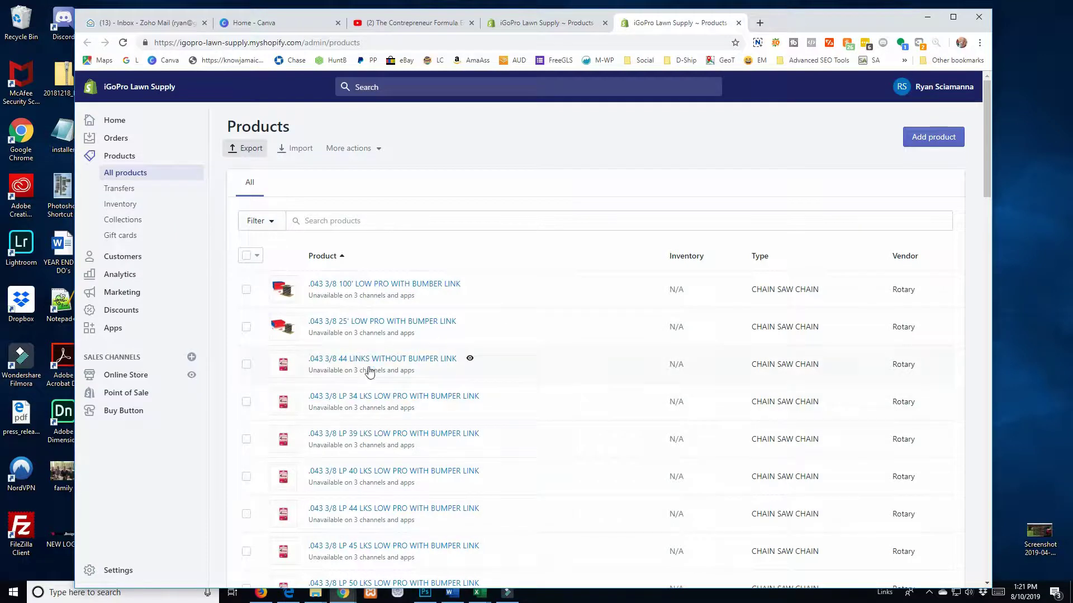
# Switch to the Book1 product export workbook in Excel
pyautogui.moveTo(347, 558)
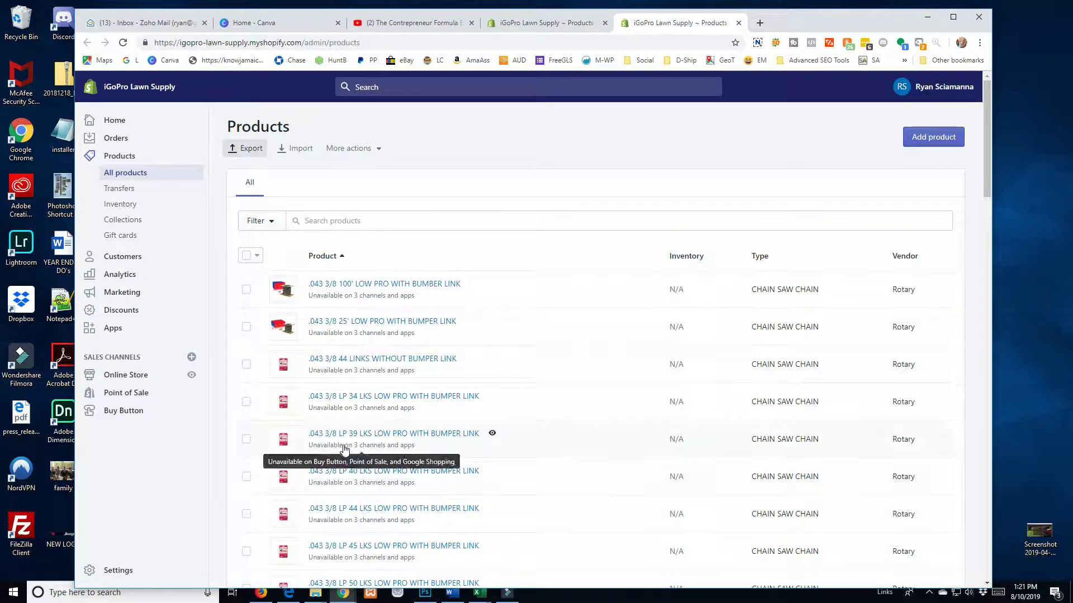
pyautogui.moveTo(333, 372)
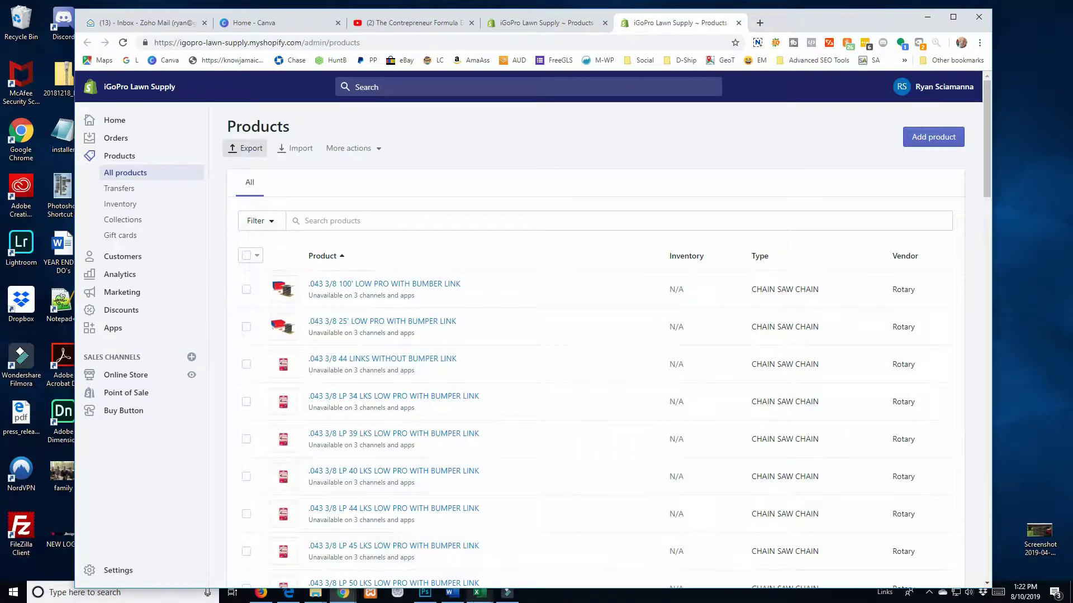
pyautogui.click(475, 597)
pyautogui.moveTo(470, 558)
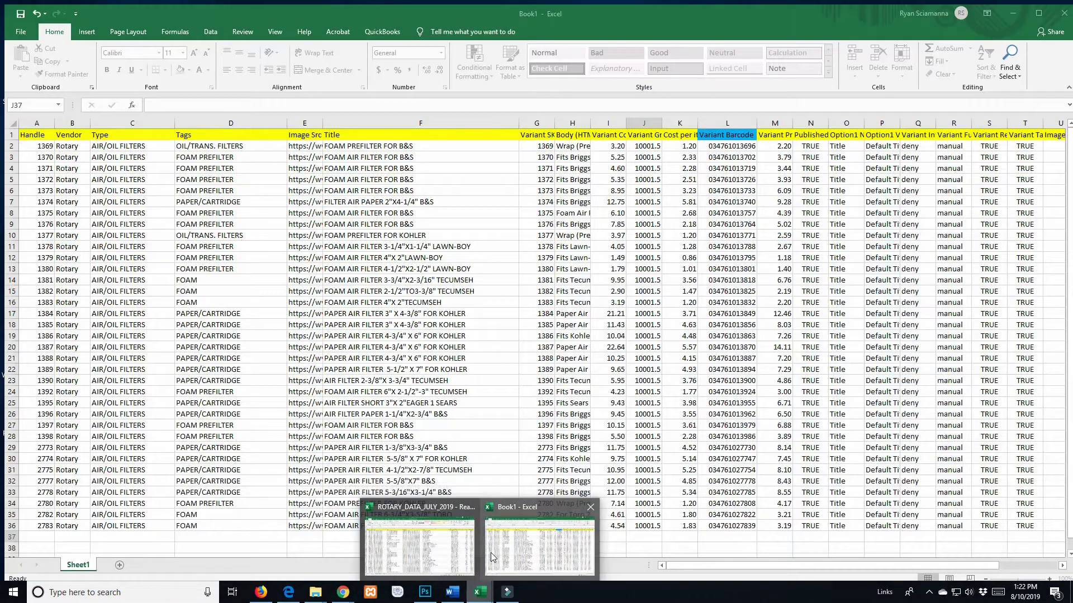
pyautogui.click(490, 556)
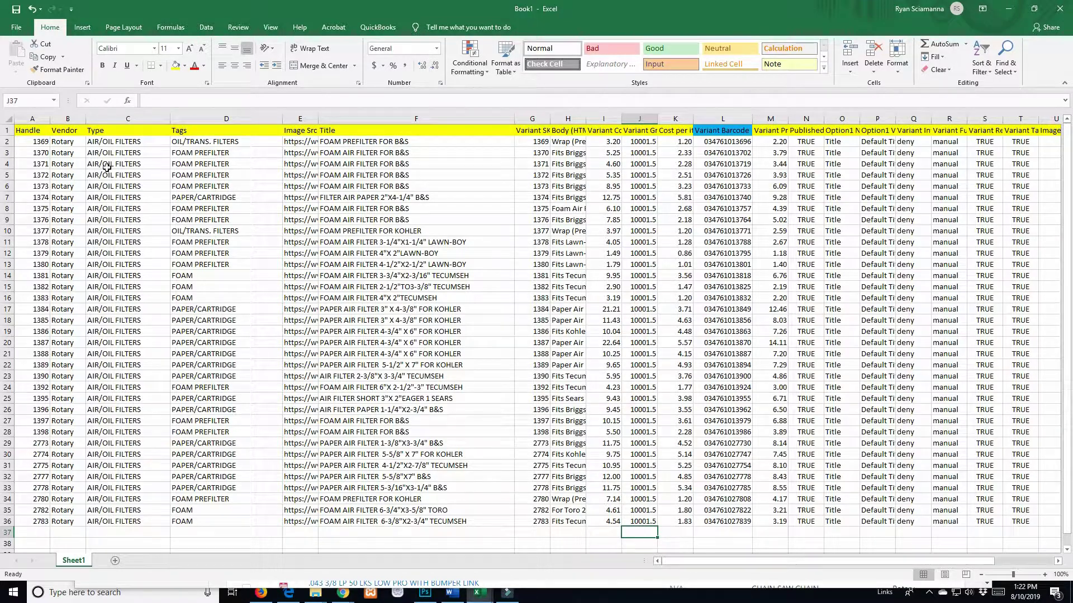
# Select columns A through L together with columns U through Y
pyautogui.moveTo(29, 130); pyautogui.dragTo(599, 130)
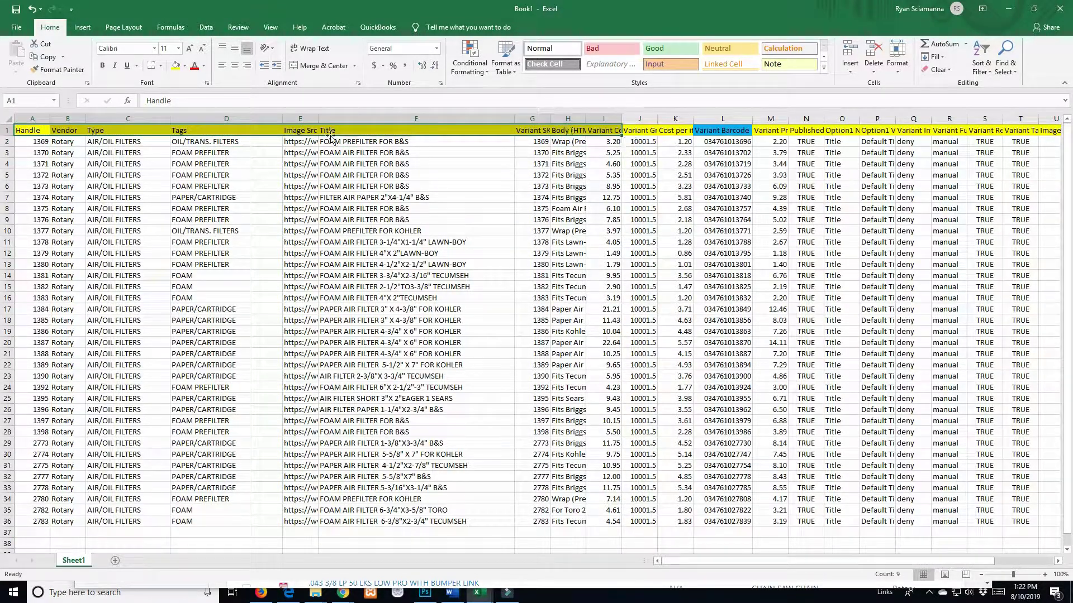
pyautogui.click(333, 185)
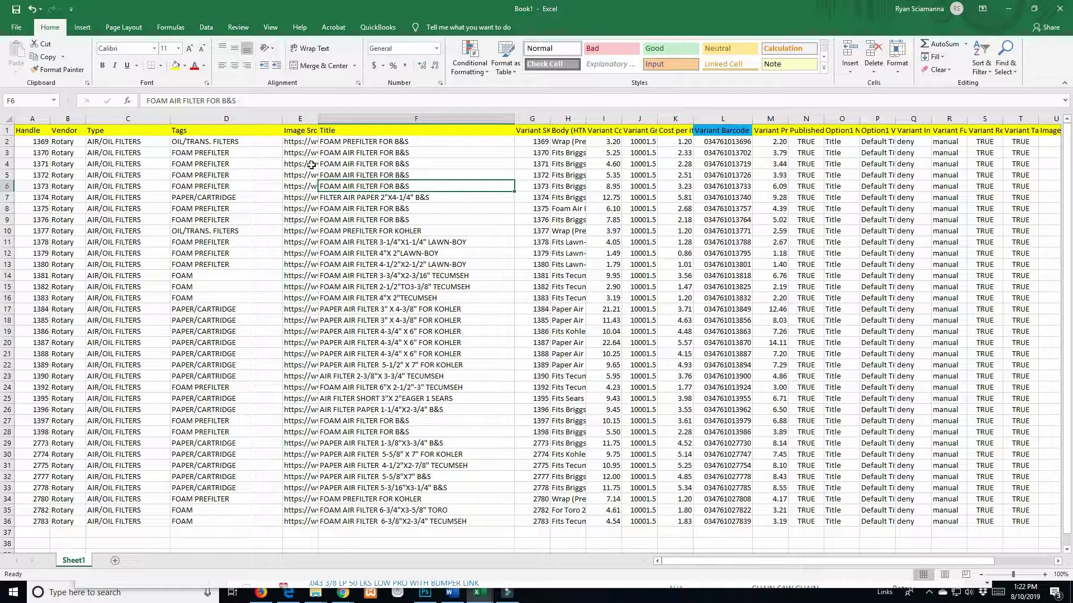
pyautogui.click(38, 118)
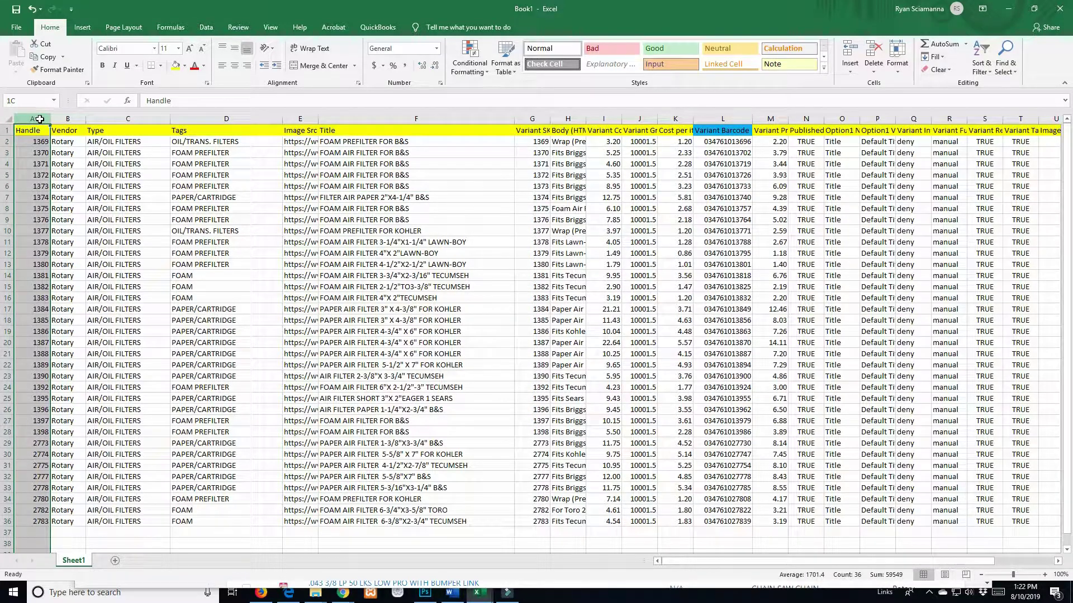
pyautogui.moveTo(44, 119); pyautogui.dragTo(1007, 124)
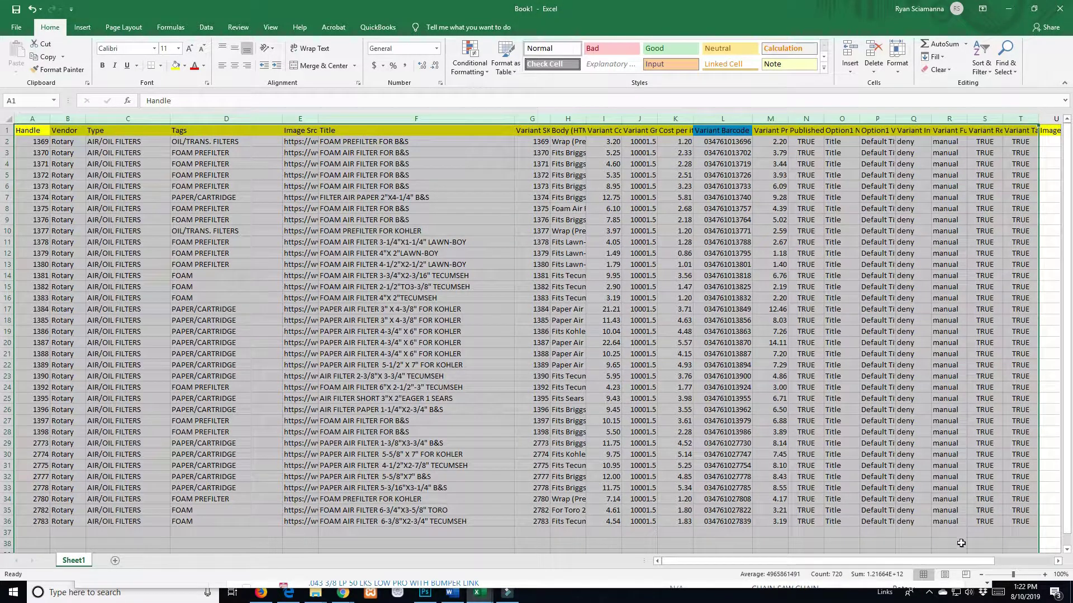
pyautogui.moveTo(997, 561); pyautogui.dragTo(1051, 558)
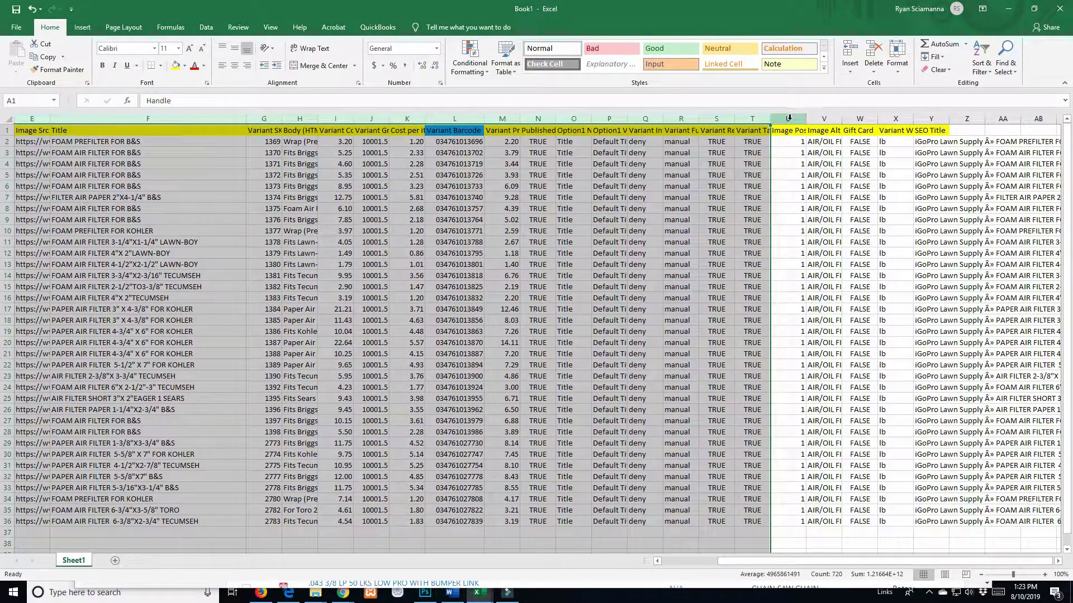
pyautogui.moveTo(787, 118); pyautogui.dragTo(924, 116)
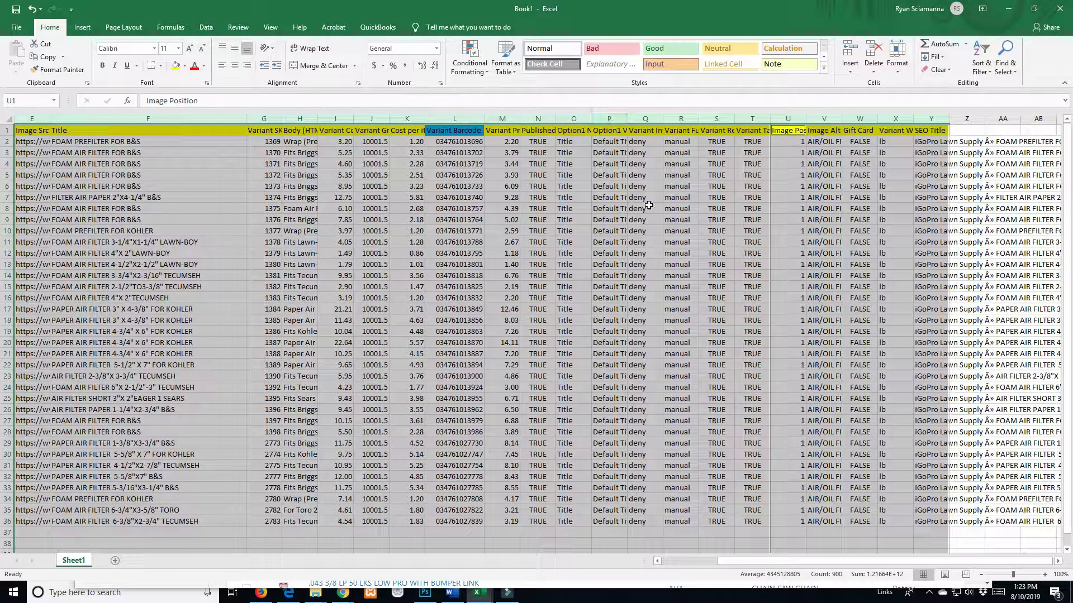
# Auto-fit the selected columns A–Y, then drag the Image Src column E narrower
pyautogui.doubleClick(517, 119)
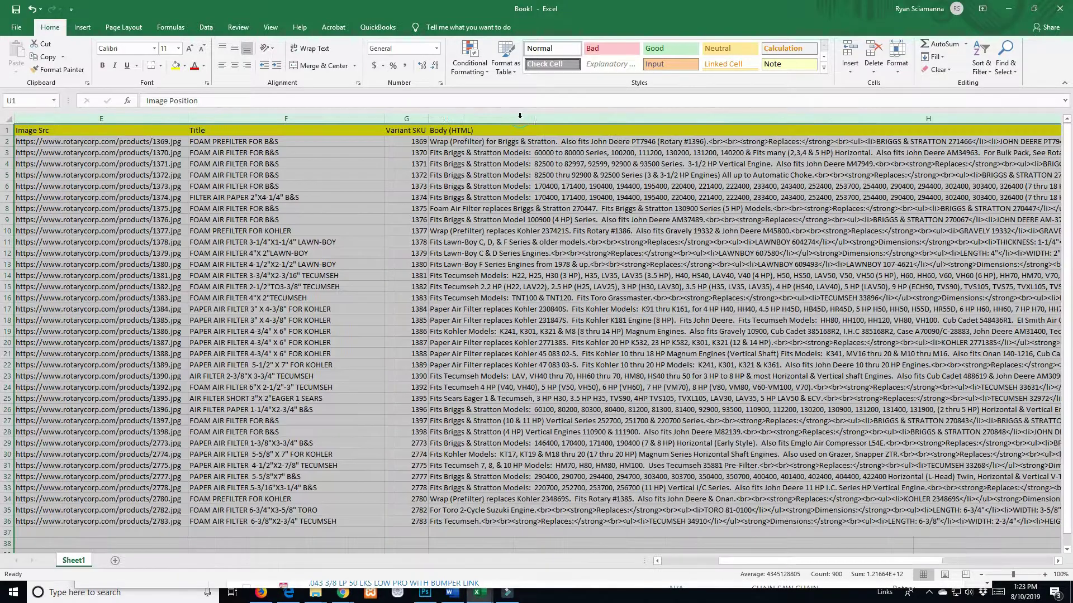
pyautogui.moveTo(761, 561); pyautogui.dragTo(681, 522)
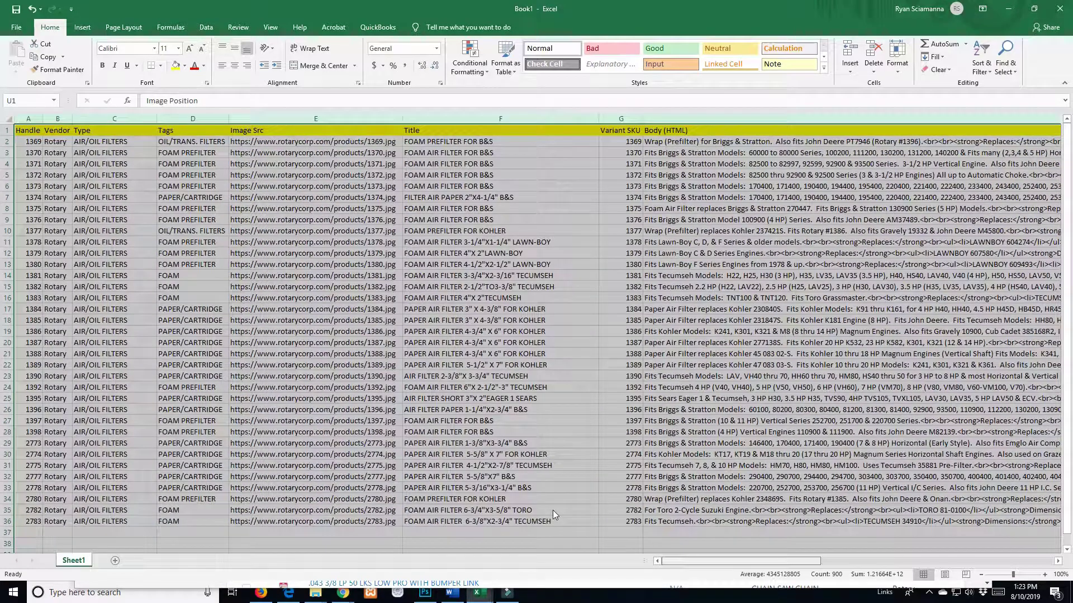
pyautogui.click(497, 339)
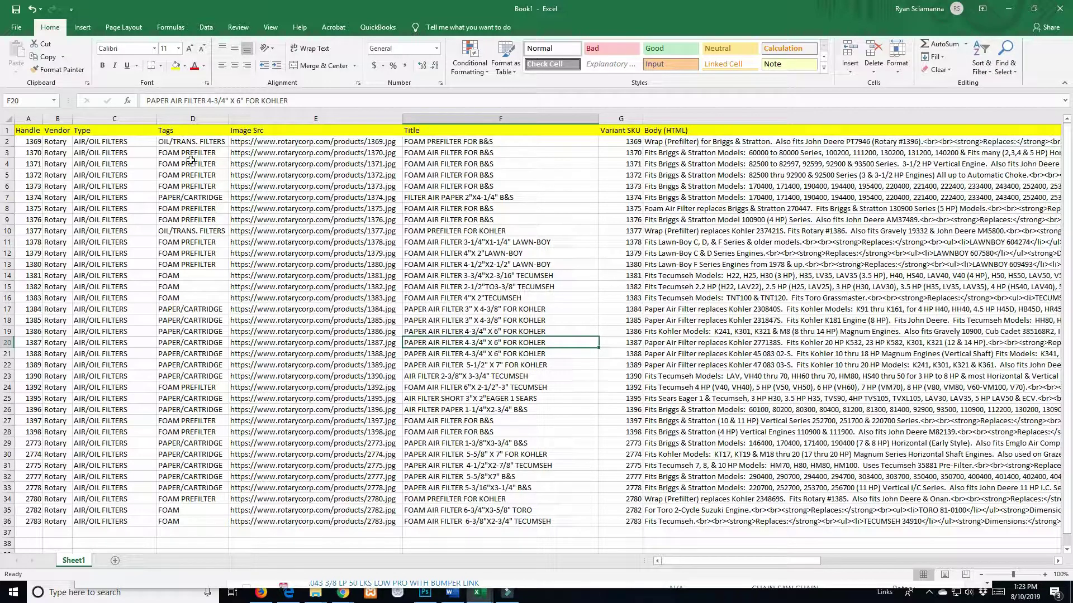
pyautogui.moveTo(402, 117); pyautogui.dragTo(253, 116)
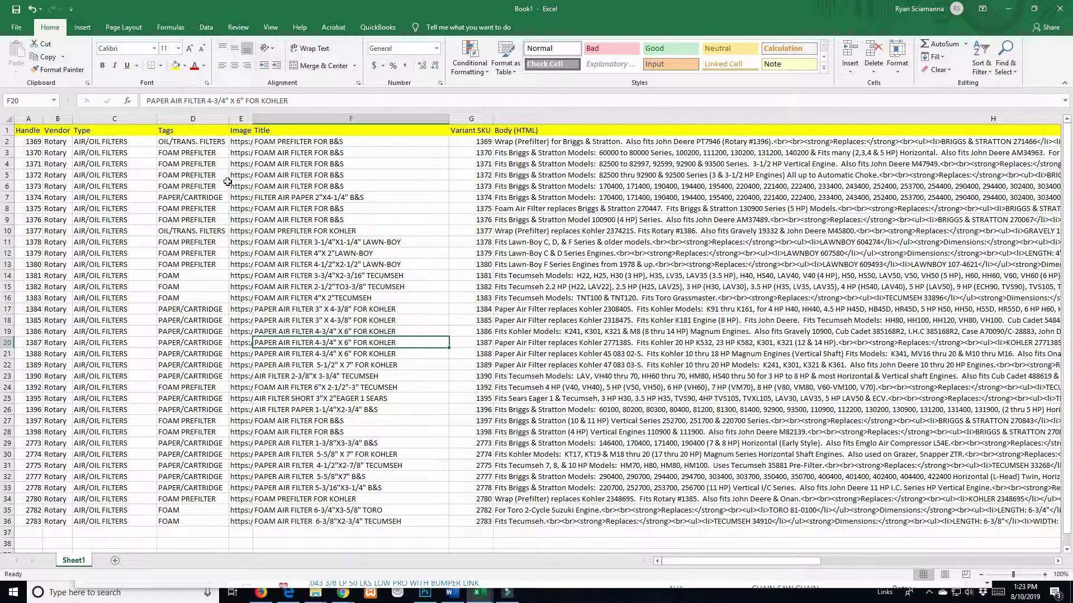
pyautogui.rightClick(186, 117)
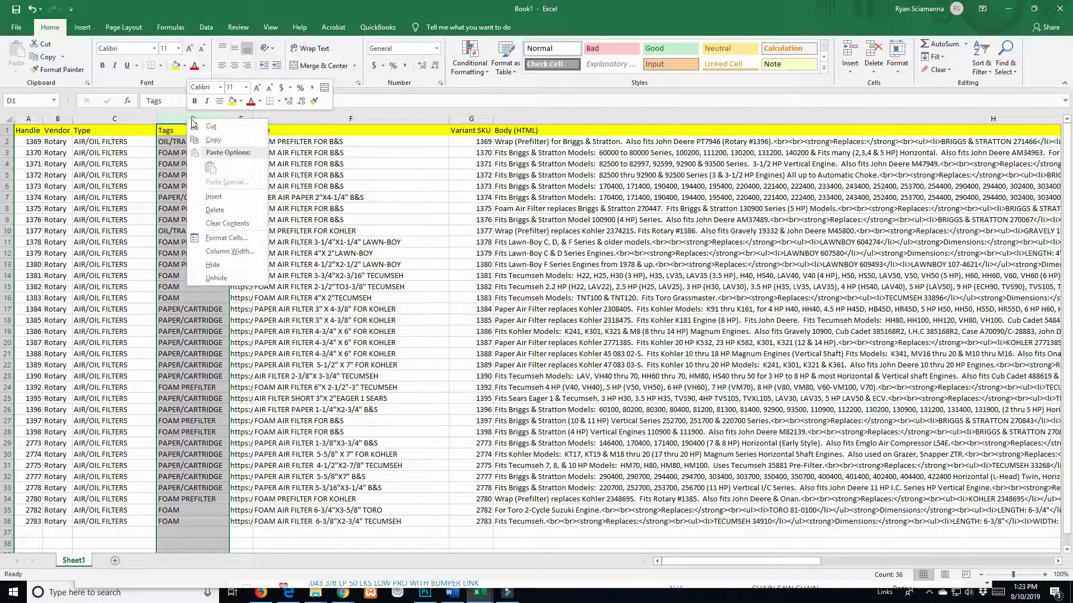
# Insert empty column D before Tags and empty column F before Image Src
pyautogui.click(213, 198)
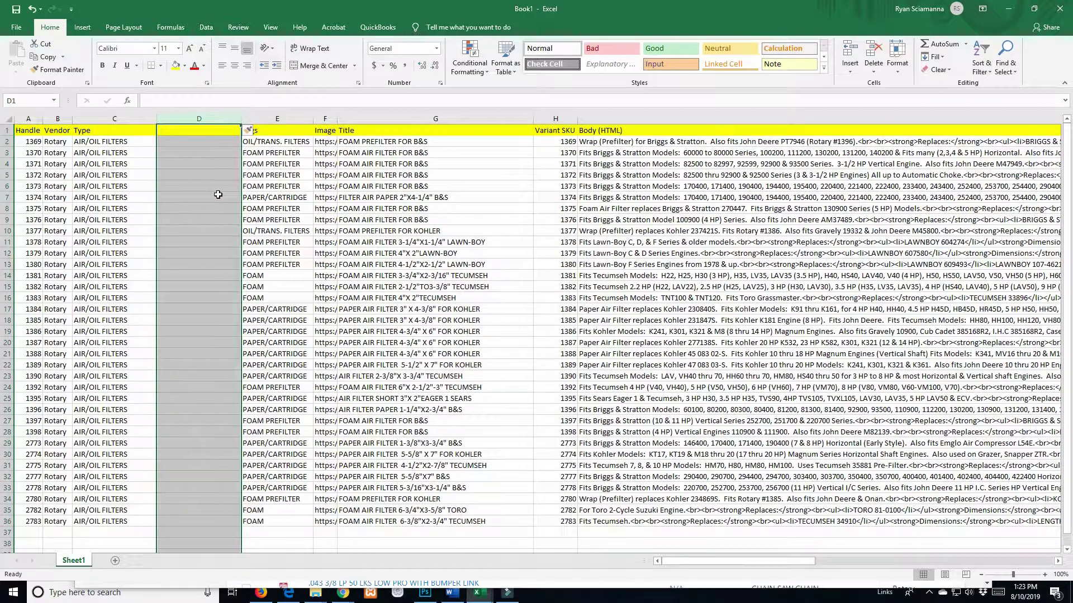
pyautogui.click(326, 118)
pyautogui.rightClick(328, 118)
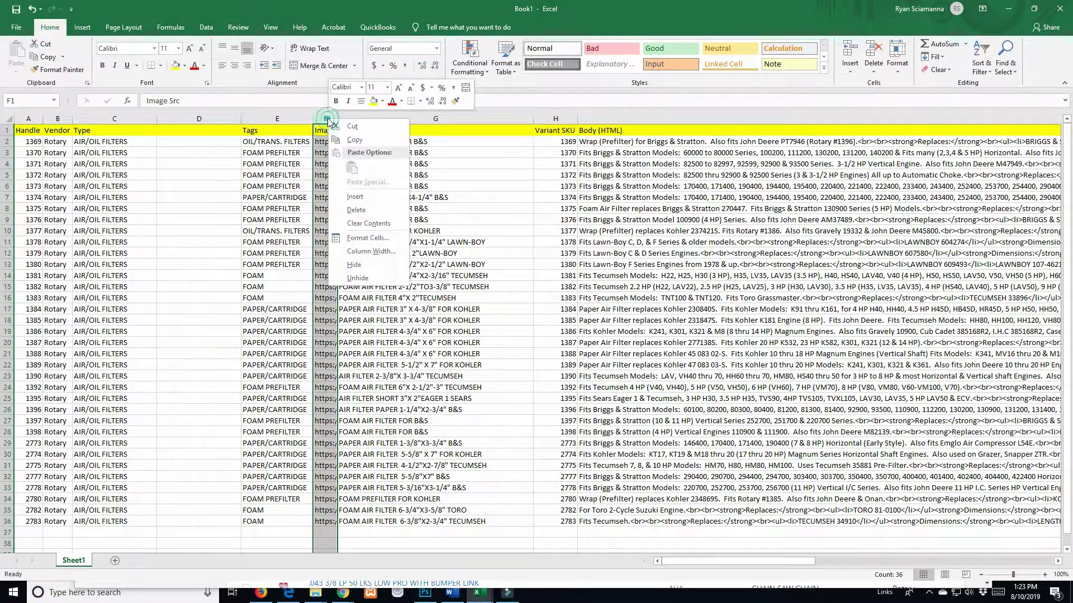
pyautogui.click(360, 196)
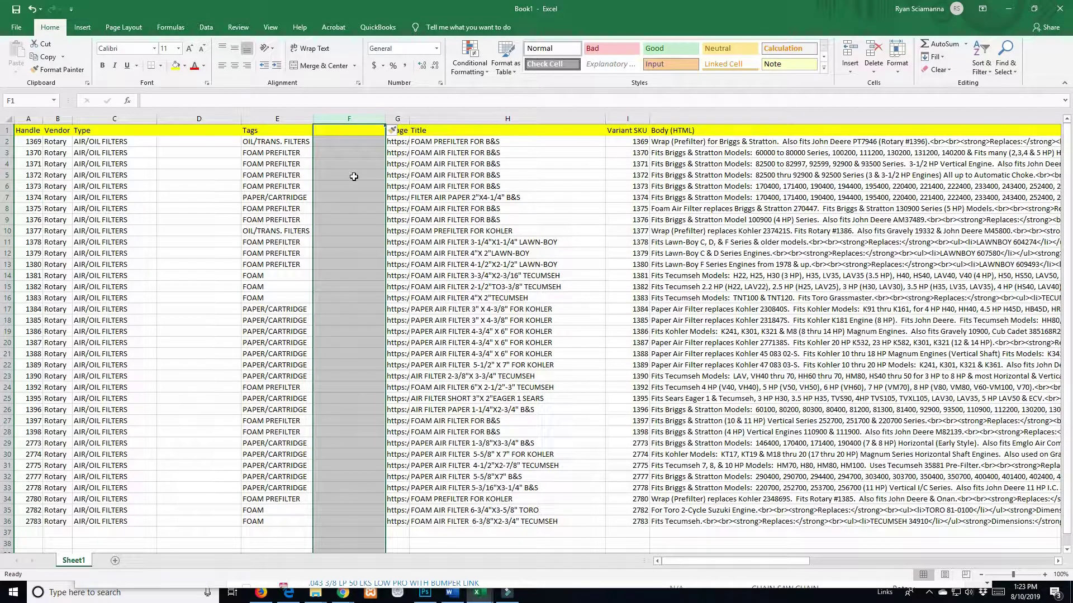
pyautogui.moveTo(266, 143); pyautogui.dragTo(253, 523)
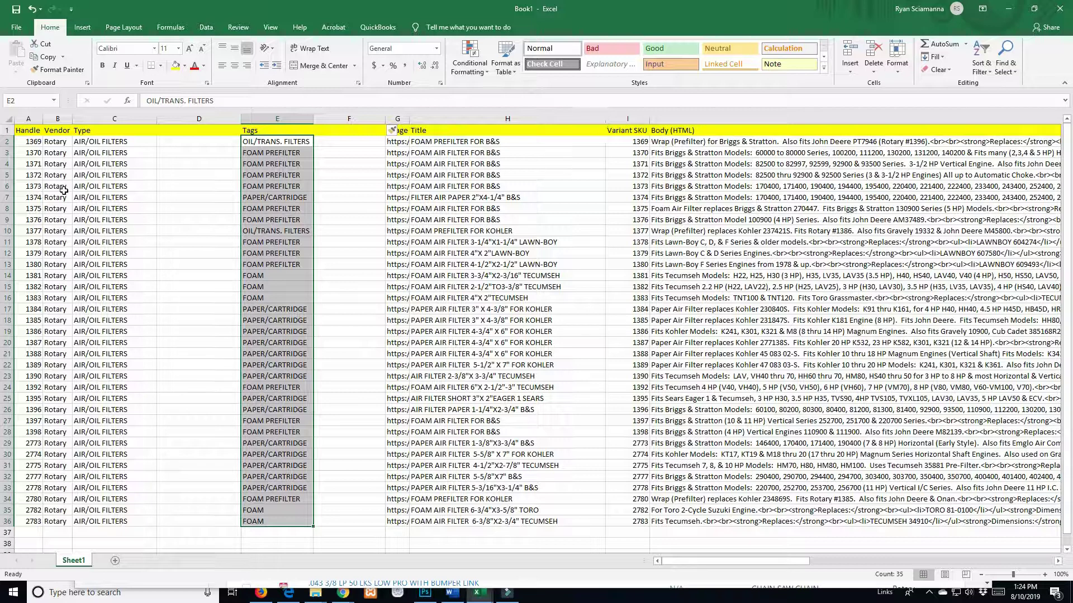
pyautogui.moveTo(327, 152); pyautogui.dragTo(327, 162)
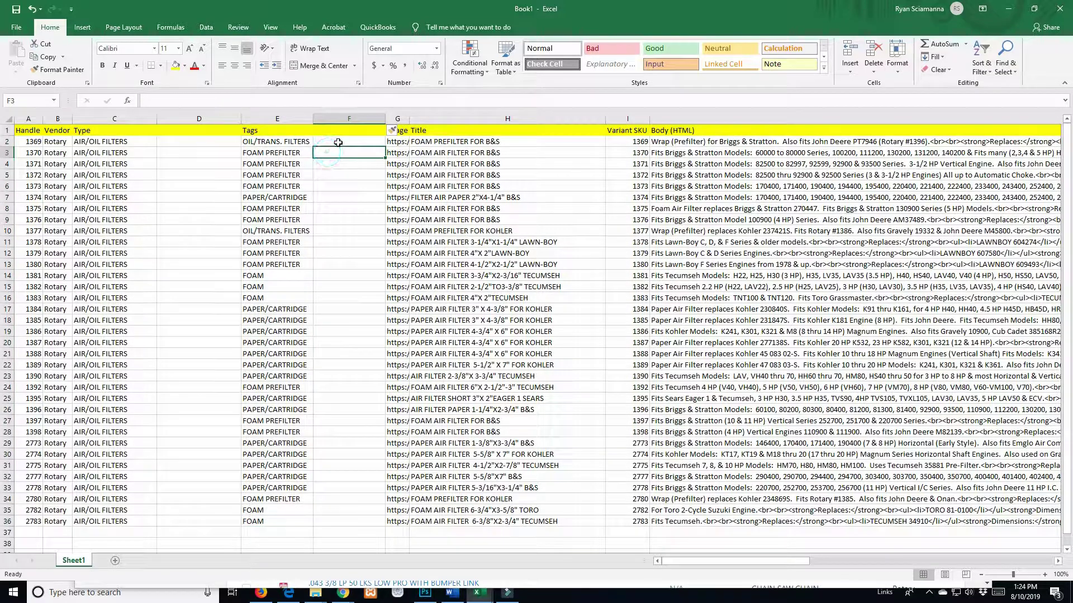
pyautogui.click(338, 141)
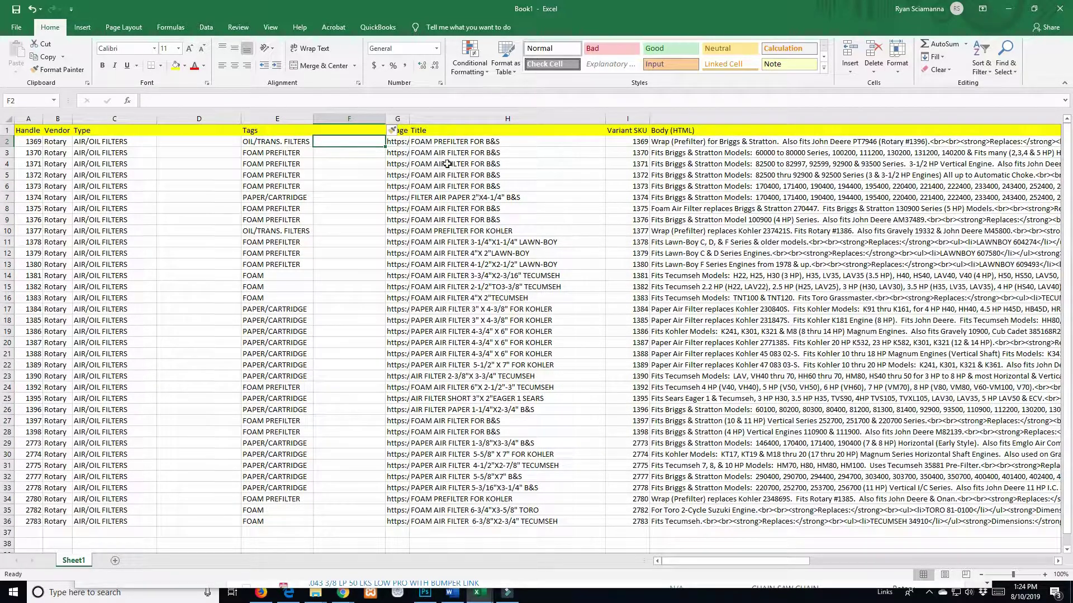
pyautogui.moveTo(439, 143); pyautogui.dragTo(481, 408)
pyautogui.click(453, 286)
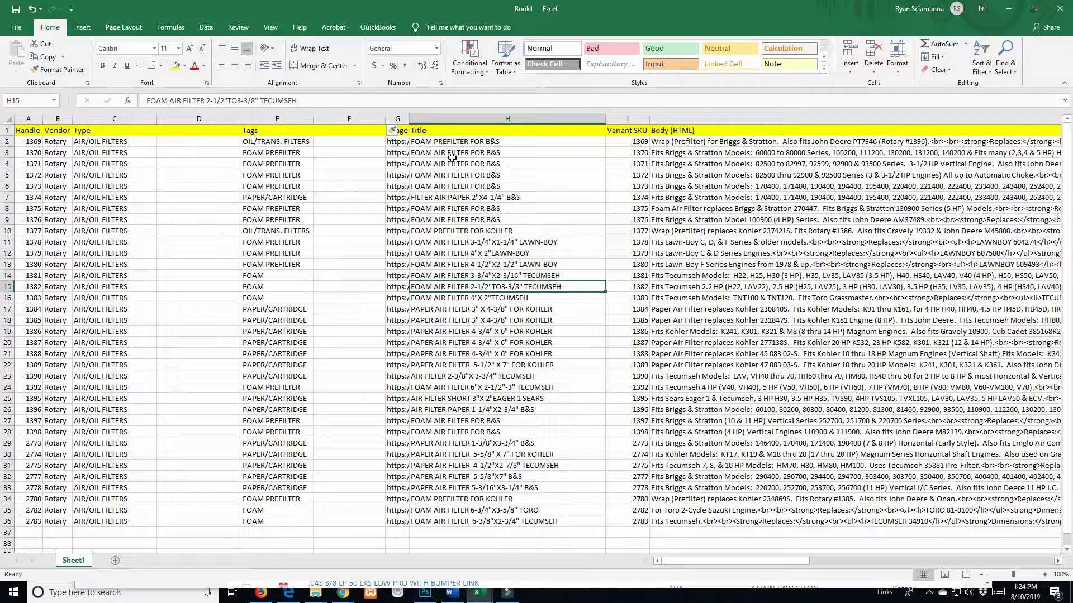
pyautogui.moveTo(443, 140); pyautogui.dragTo(444, 286)
pyautogui.click(444, 143)
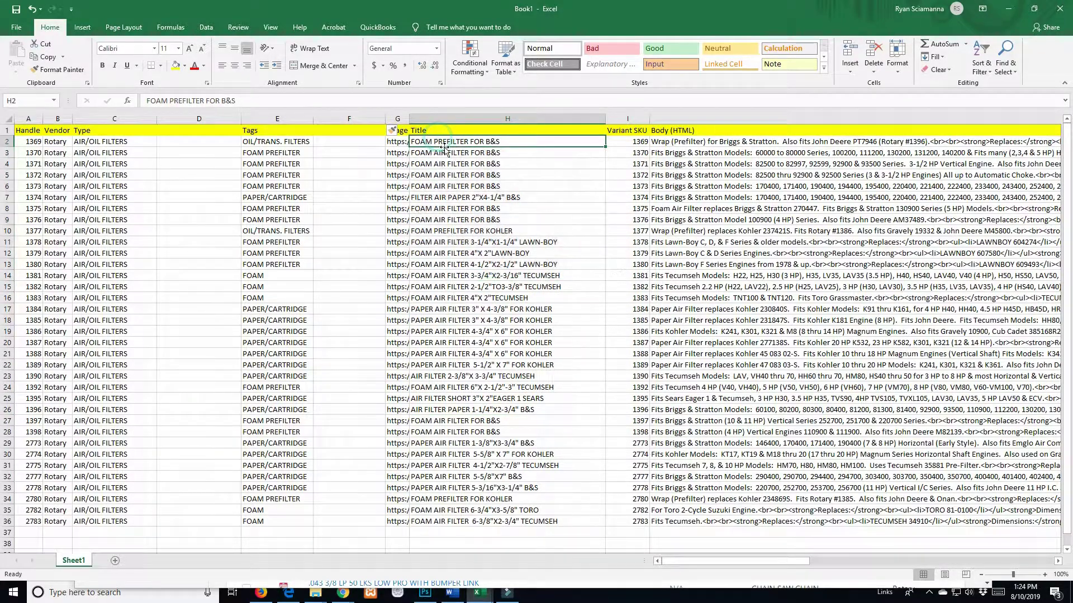
pyautogui.click(439, 200)
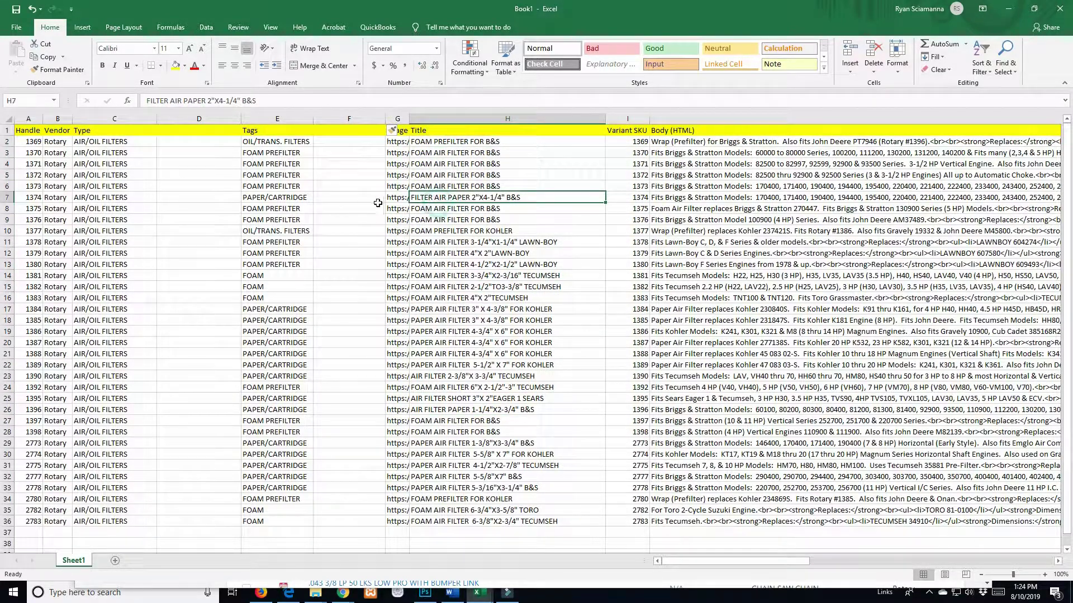
pyautogui.click(268, 199)
pyautogui.moveTo(274, 154); pyautogui.dragTo(277, 483)
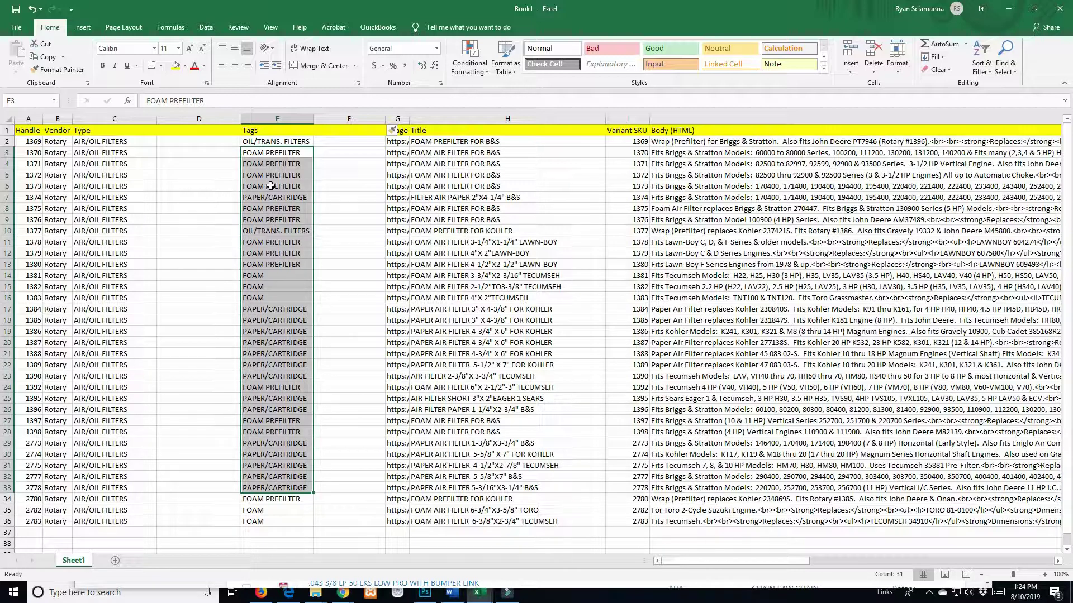
pyautogui.moveTo(268, 186); pyautogui.dragTo(273, 264)
pyautogui.click(286, 319)
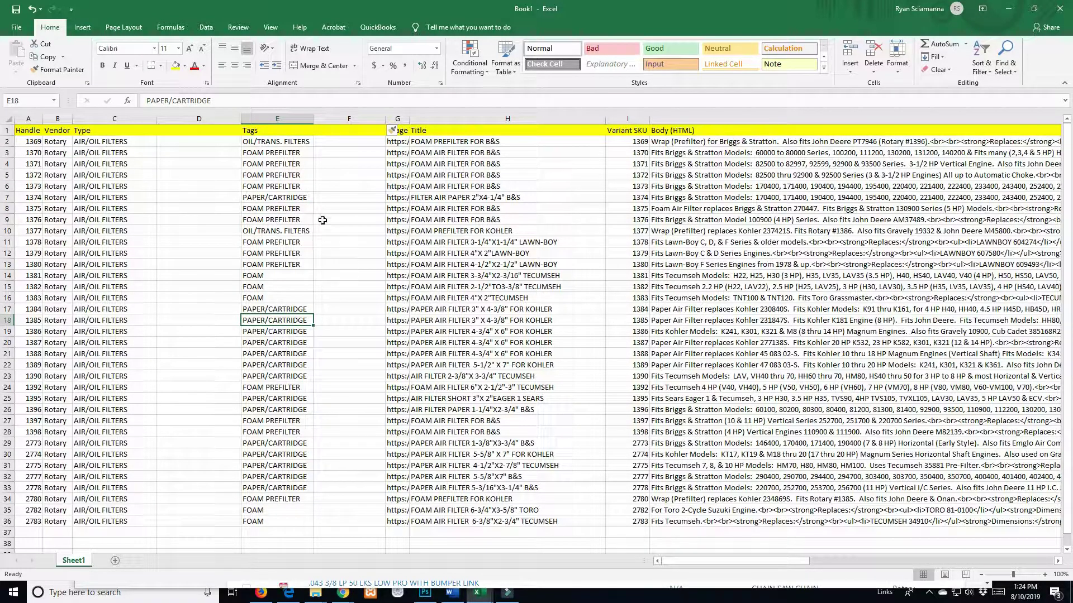
pyautogui.click(342, 142)
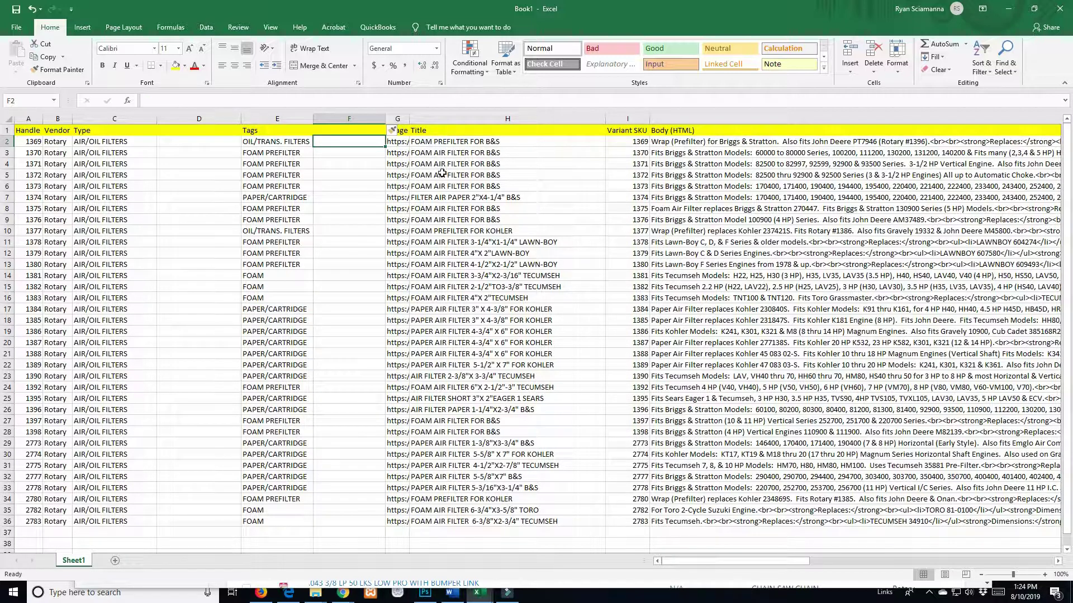
pyautogui.click(282, 143)
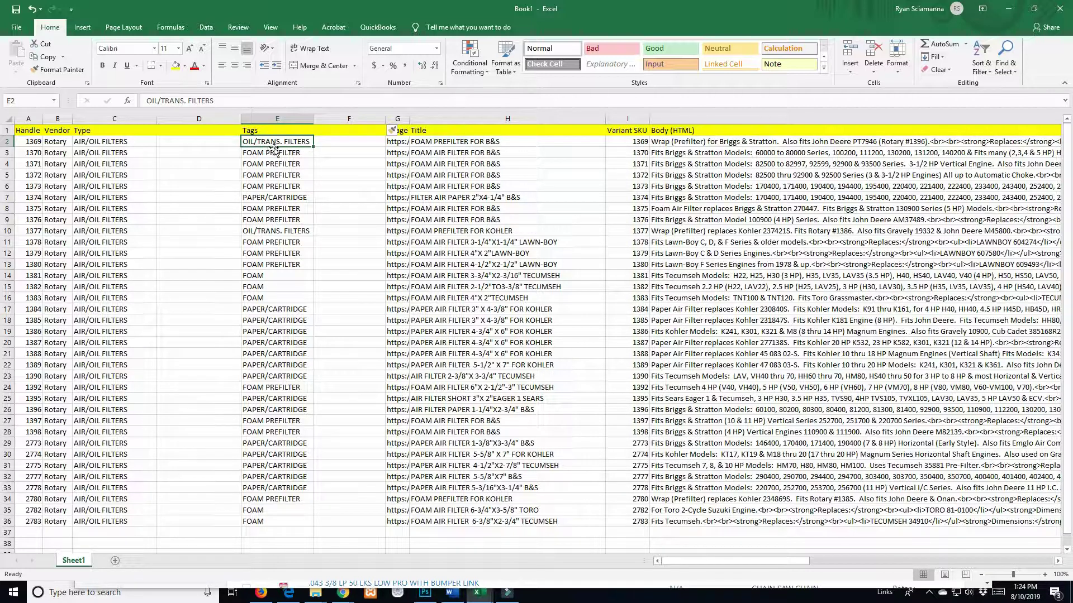
pyautogui.click(331, 144)
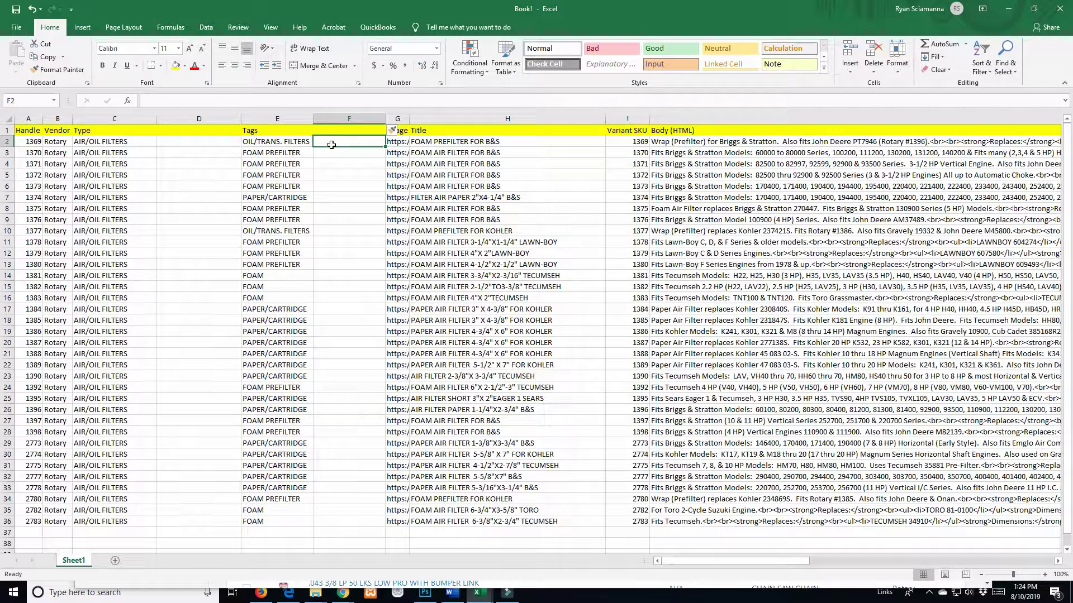
pyautogui.write(',')
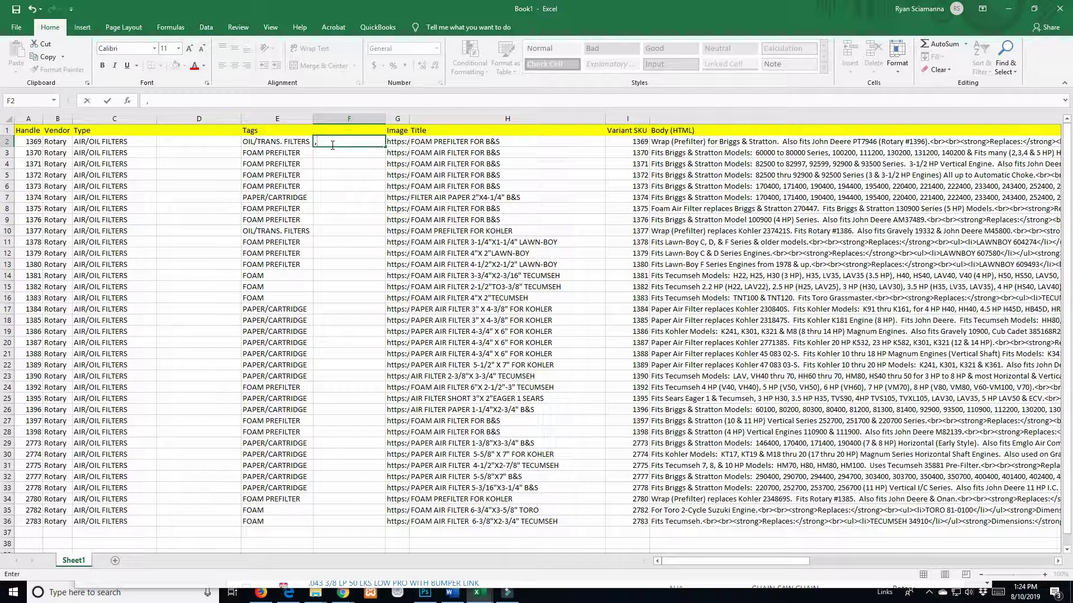
pyautogui.write('FOAM')
# Finish F2's extra tags as ,FOAM,PREFILTER and build the formula =E2&F2 in D2
pyautogui.write(',PREFILTER')
pyautogui.click(218, 143)
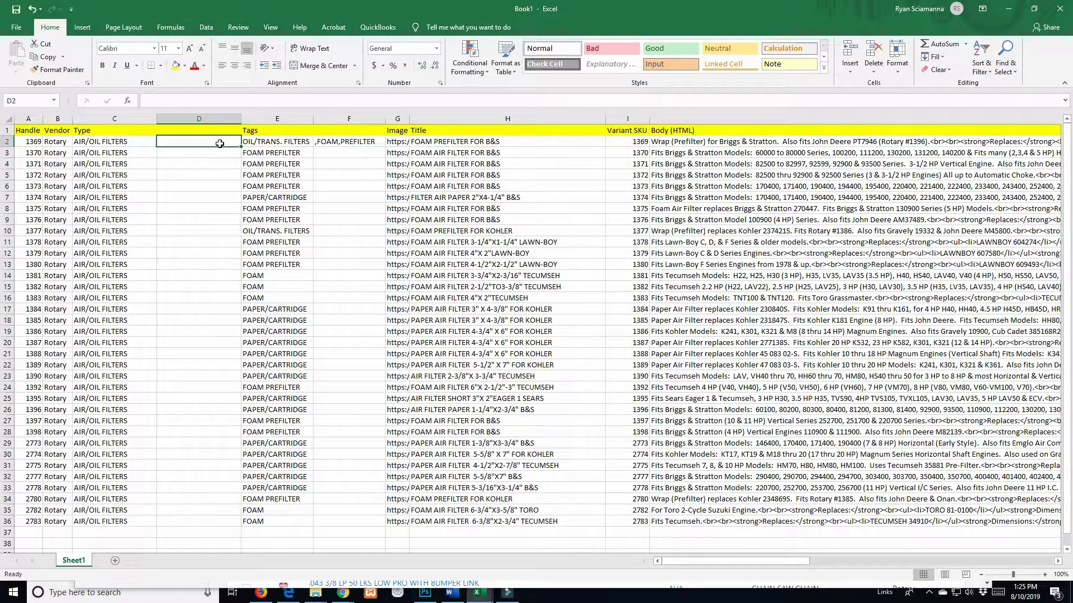
pyautogui.write('=')
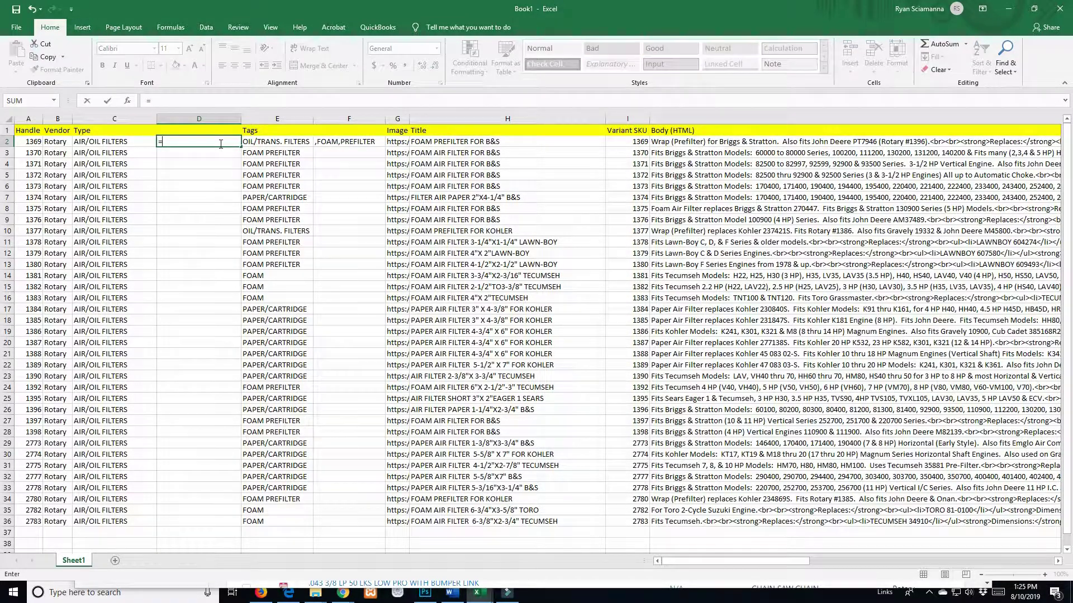
pyautogui.click(253, 143)
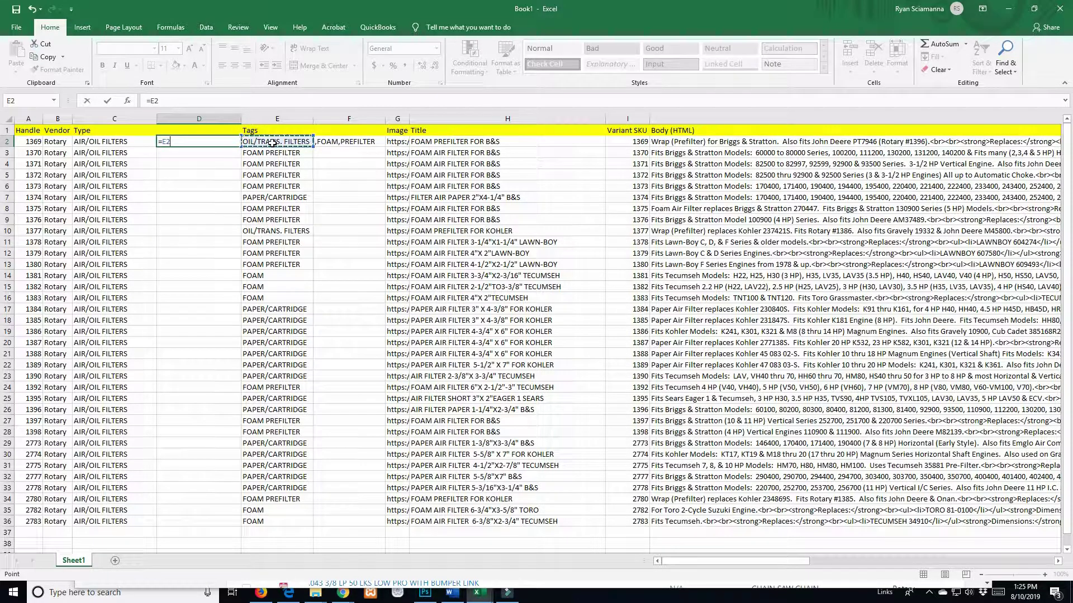
pyautogui.write('&')
pyautogui.click(331, 143)
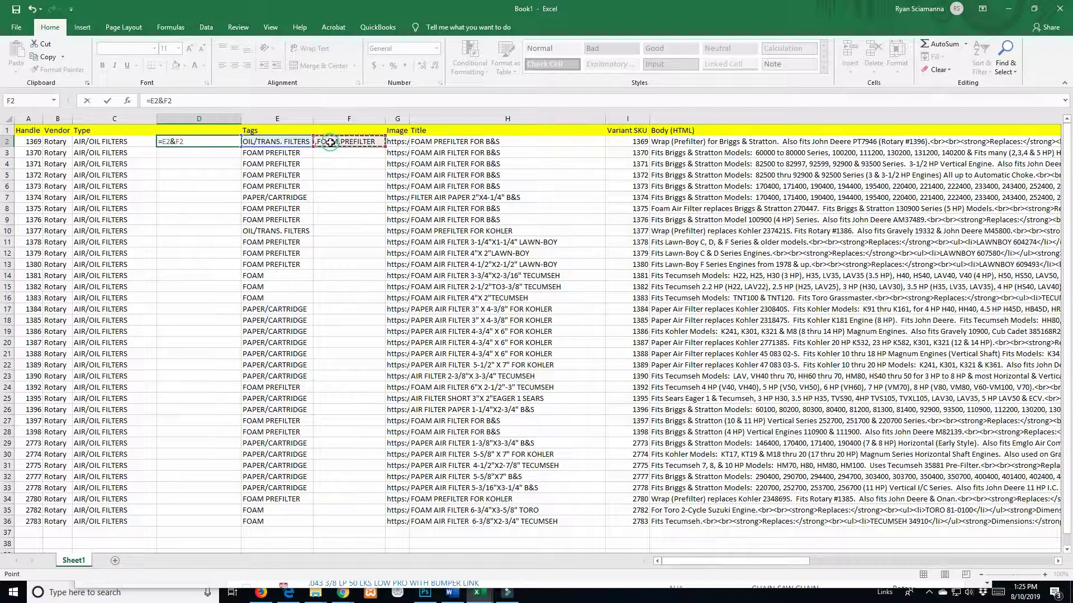
# Confirm the =E2&F2 formula in D2 and auto-fit column D to show the combined tags
pyautogui.press('Return')
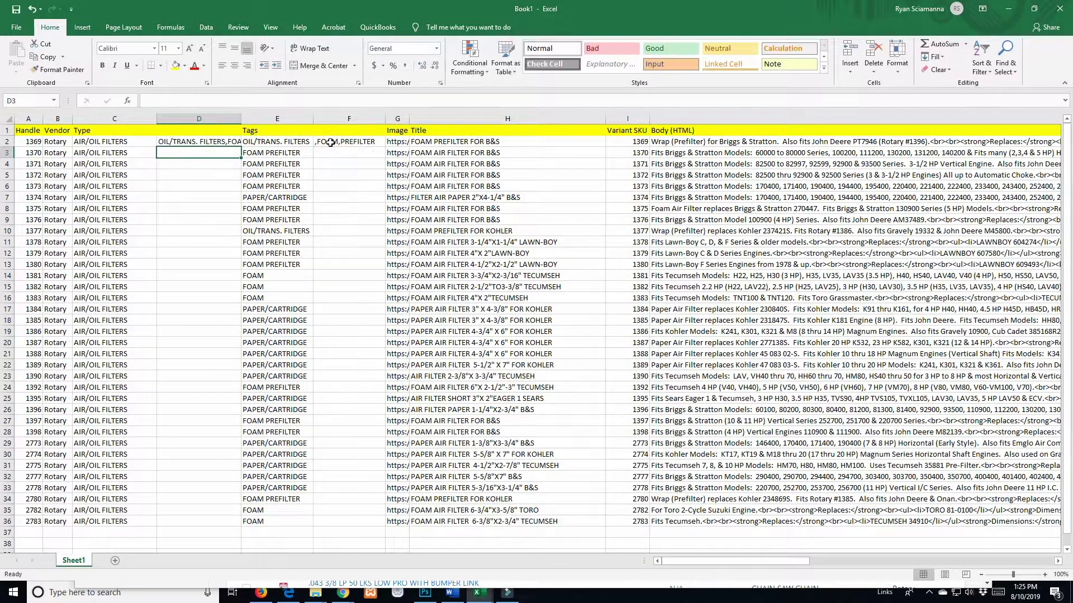
pyautogui.doubleClick(240, 117)
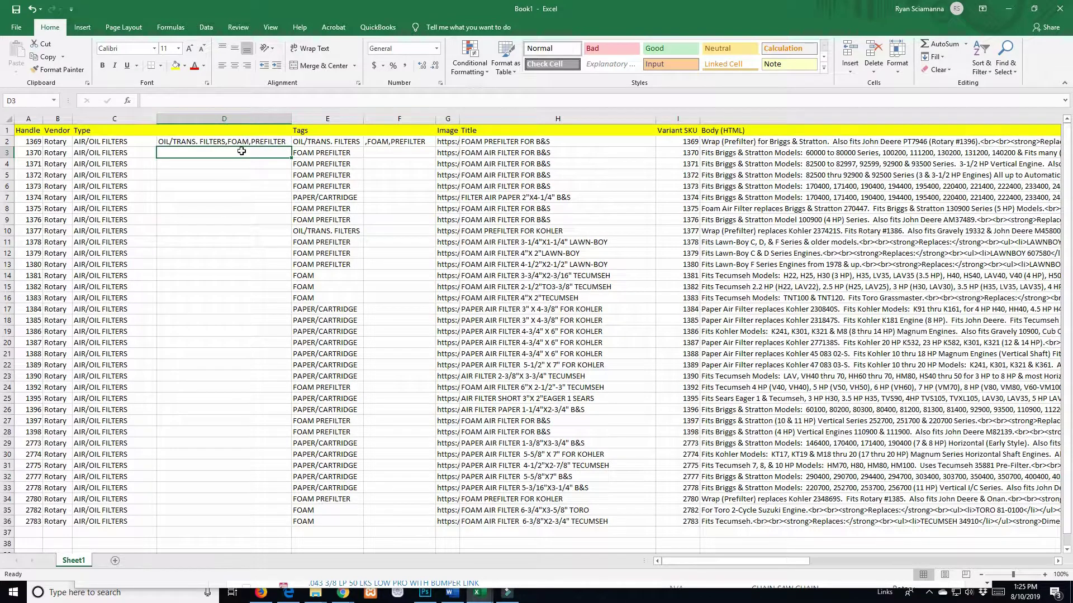
pyautogui.click(176, 143)
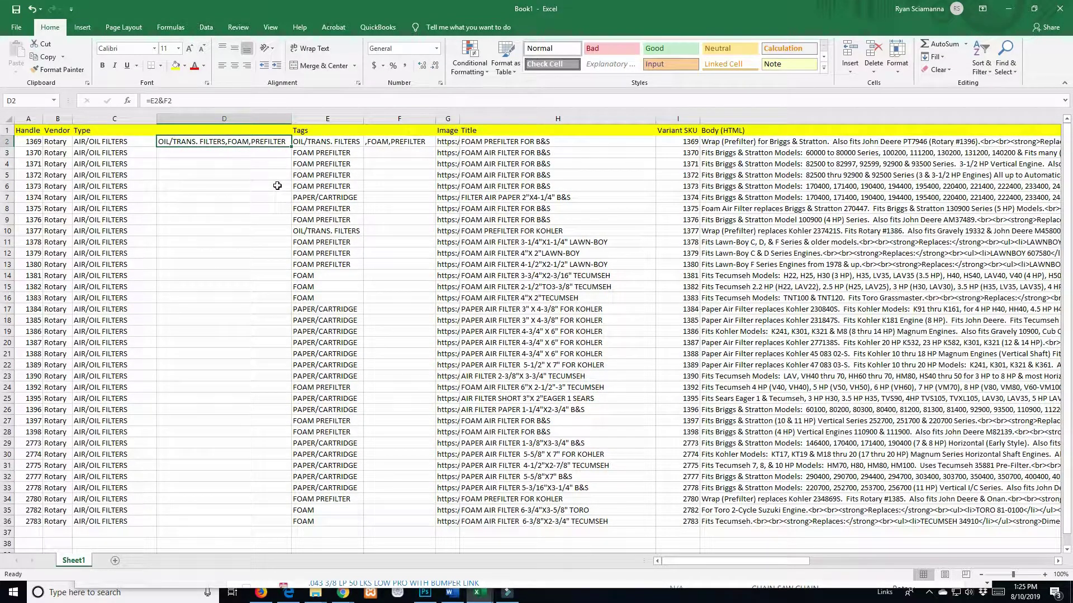
pyautogui.click(263, 151)
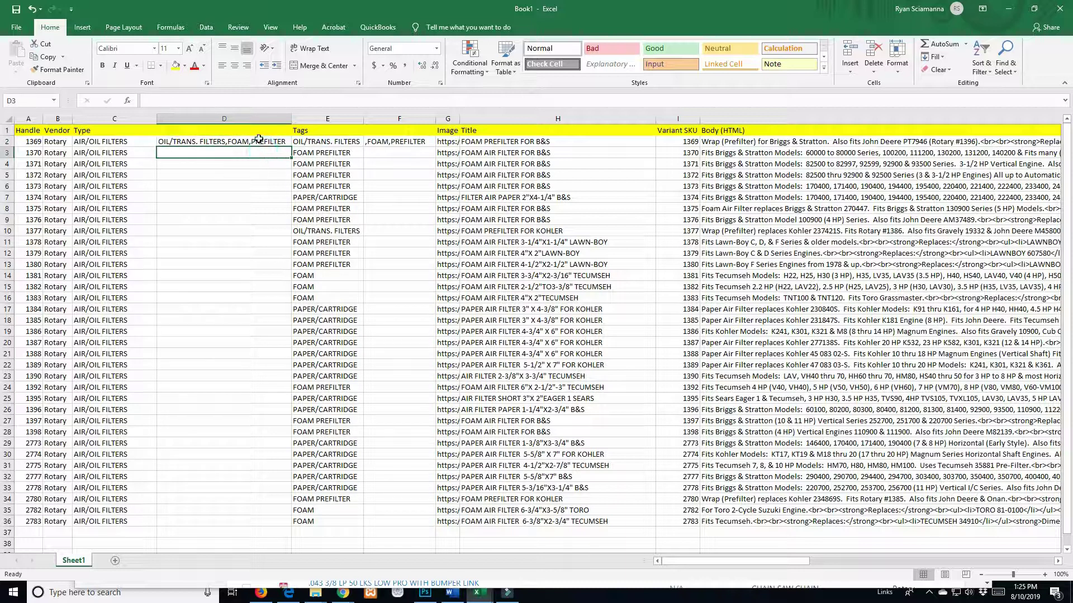
pyautogui.click(185, 142)
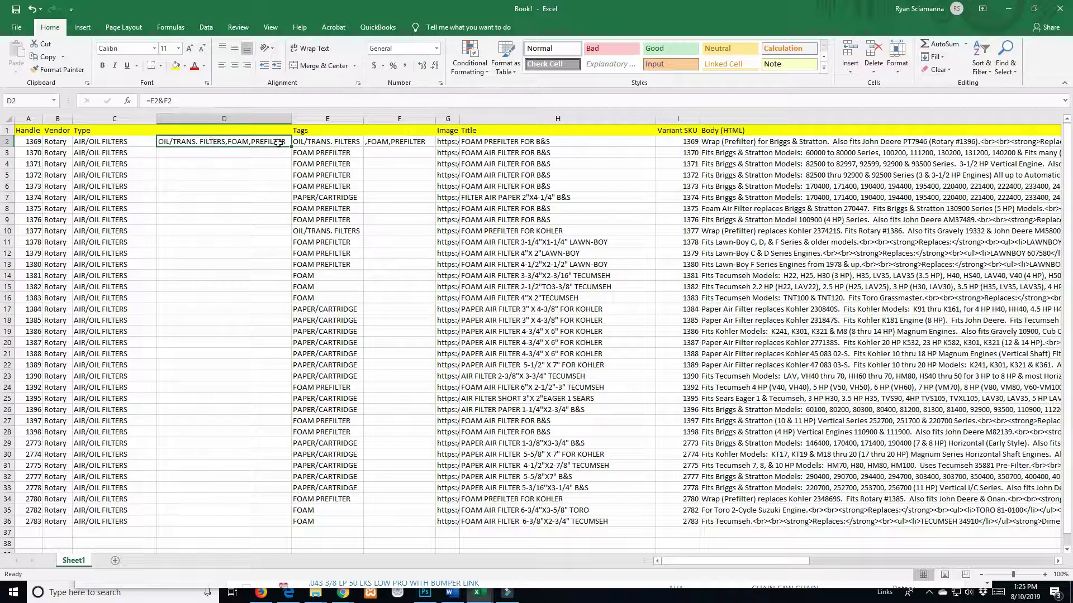
# Rebuild D2's formula as =E2&F2, removing the stray D6 reference
pyautogui.click(182, 100)
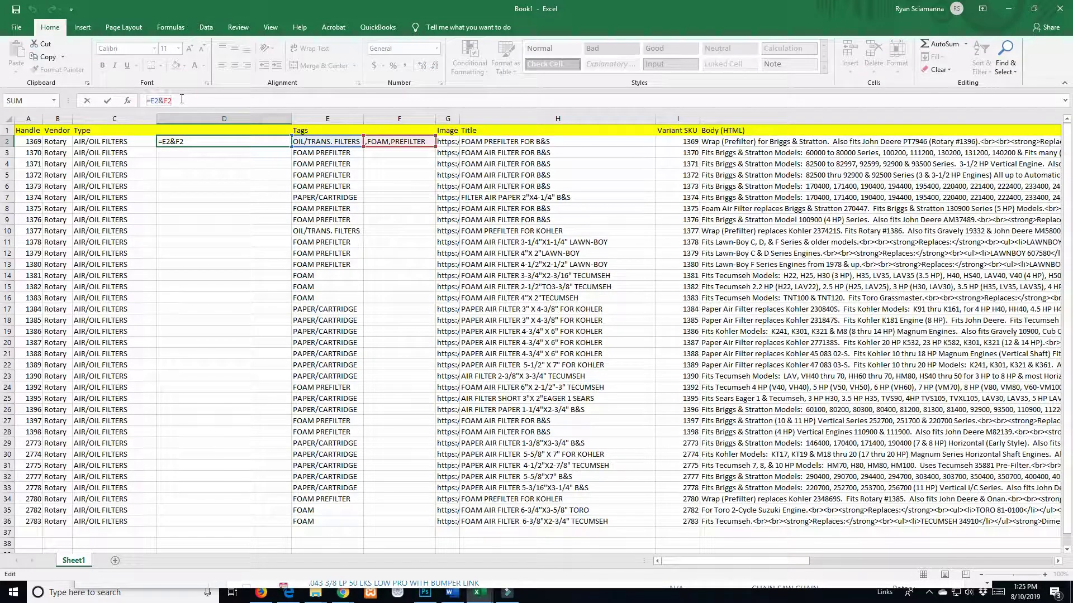
pyautogui.moveTo(181, 100); pyautogui.dragTo(149, 100)
pyautogui.click(216, 188)
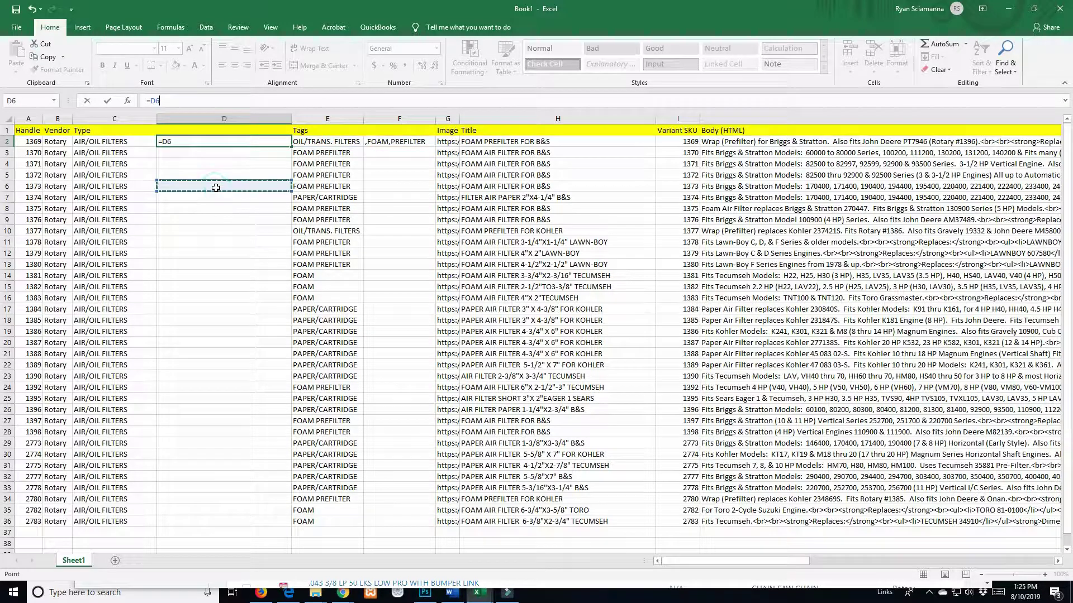
pyautogui.press('BackSpace')
pyautogui.press('BackSpace')
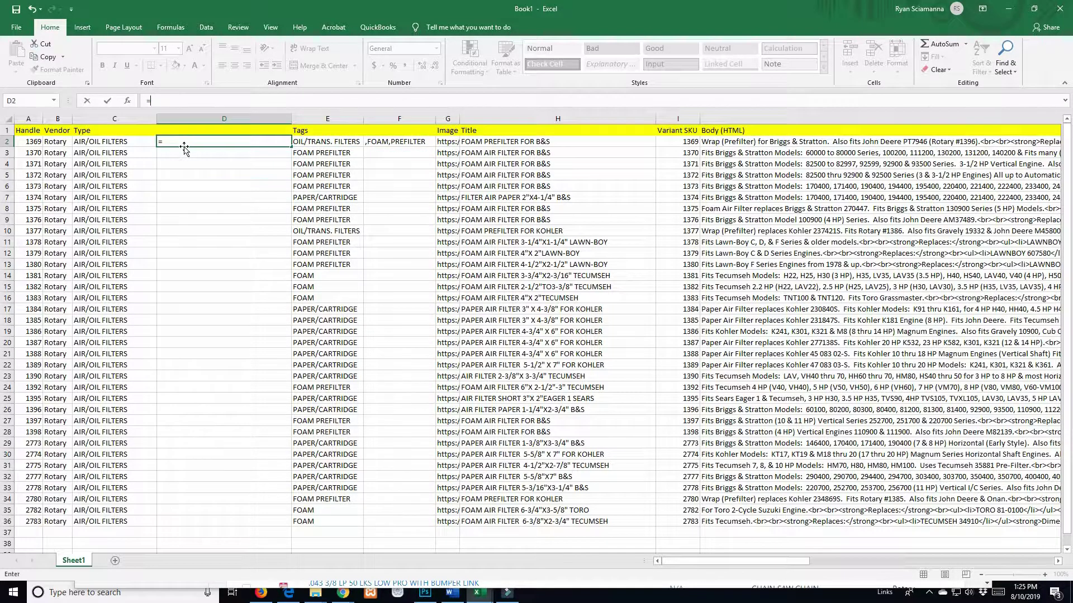
pyautogui.click(312, 141)
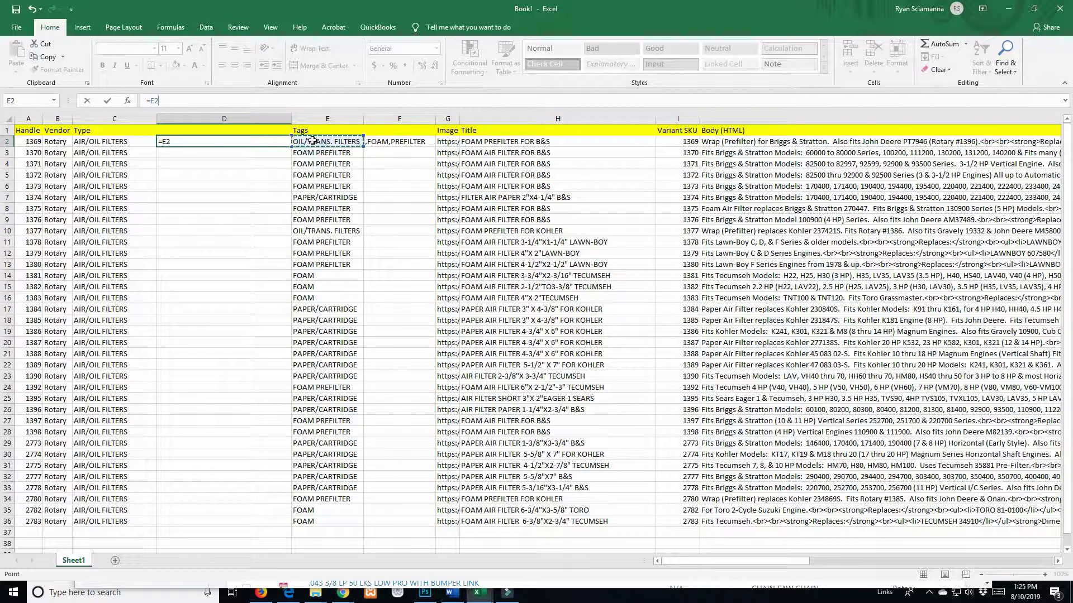
pyautogui.write('&')
pyautogui.click(410, 143)
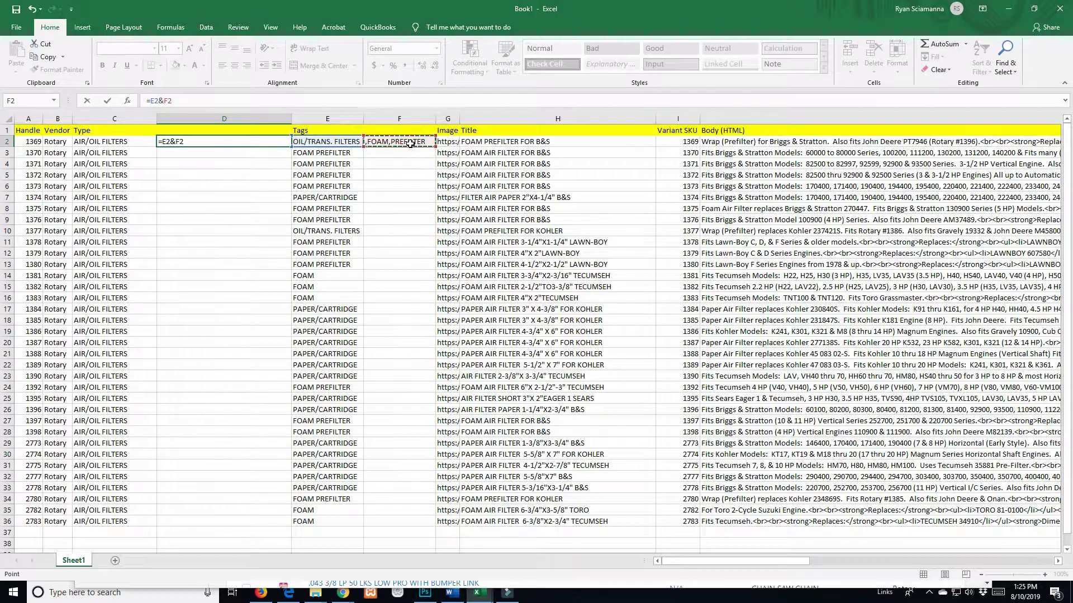
pyautogui.press('Return')
pyautogui.click(168, 197)
pyautogui.click(194, 140)
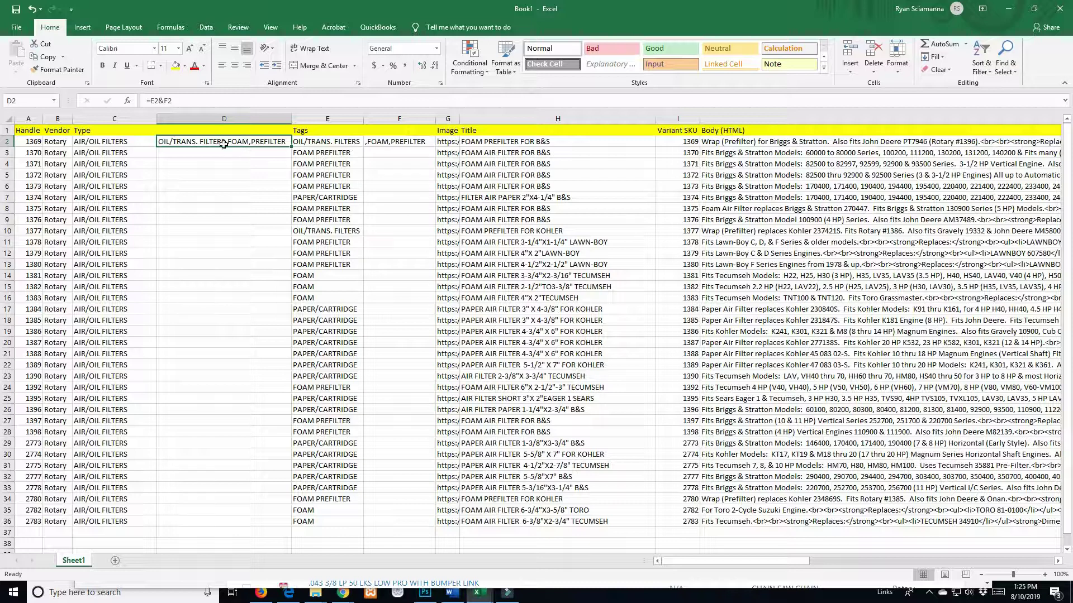
# Copy the ,FOAM,PREFILTER tags from F2 into F10
pyautogui.click(407, 142)
pyautogui.hotkey('ctrl', 'c')
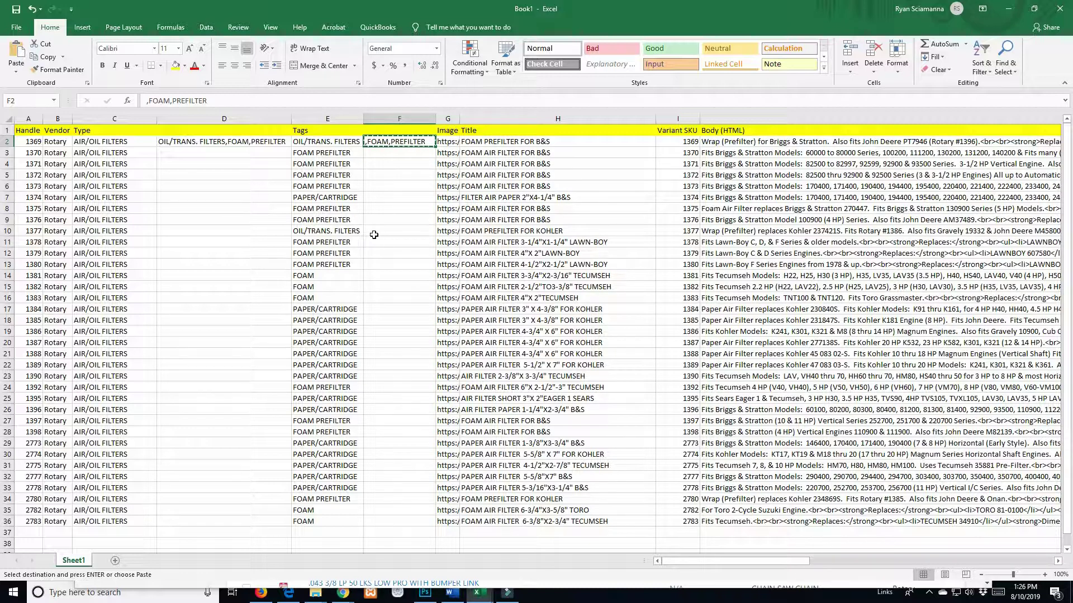
pyautogui.click(393, 236)
pyautogui.hotkey('ctrl', 'v')
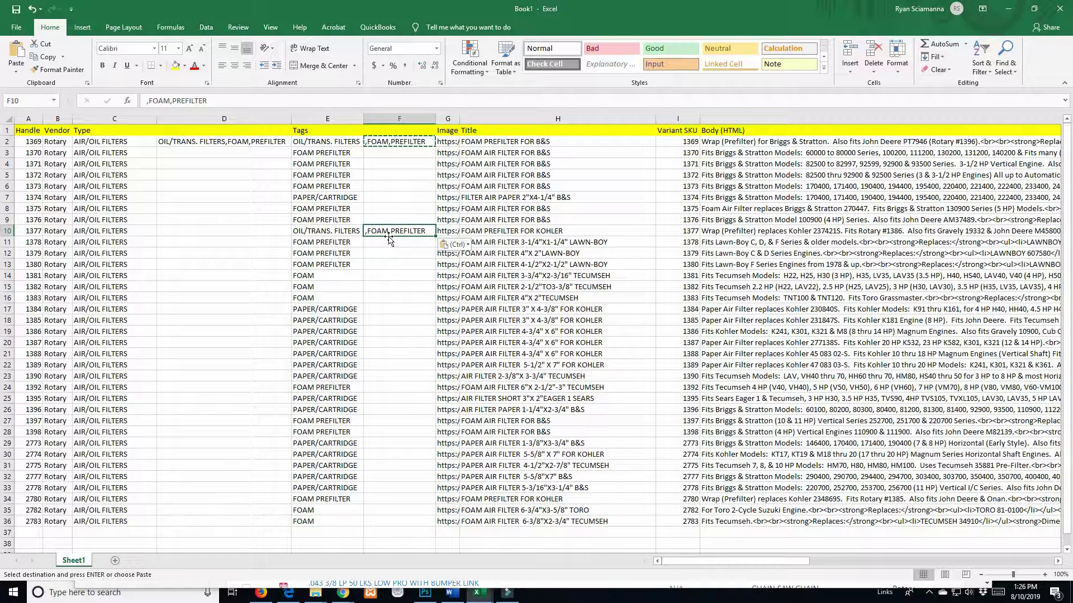
pyautogui.click(401, 156)
# Enter ,FOAM,AIR FILTER in F3 and paste it into F4–F6, F8, F9 and F11–F13
pyautogui.write(',')
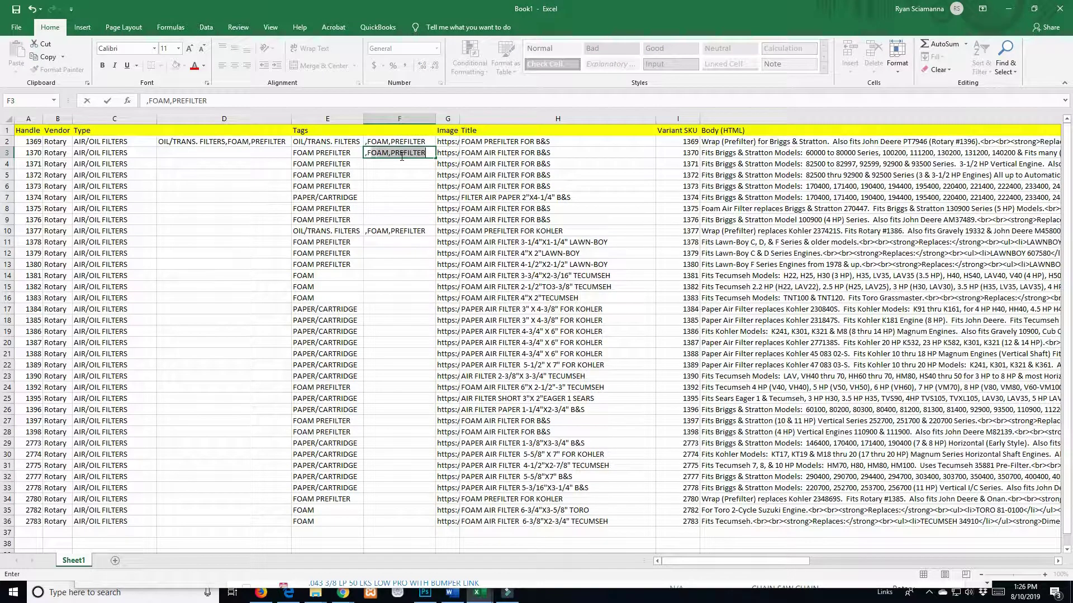
pyautogui.write('FOAM<')
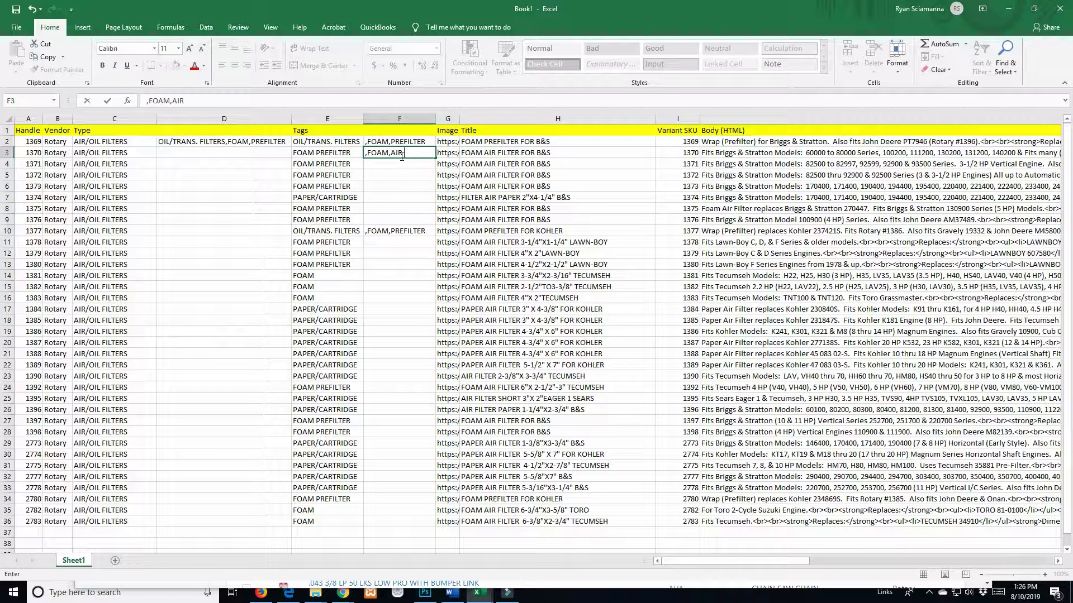
pyautogui.write('AIR FILTER')
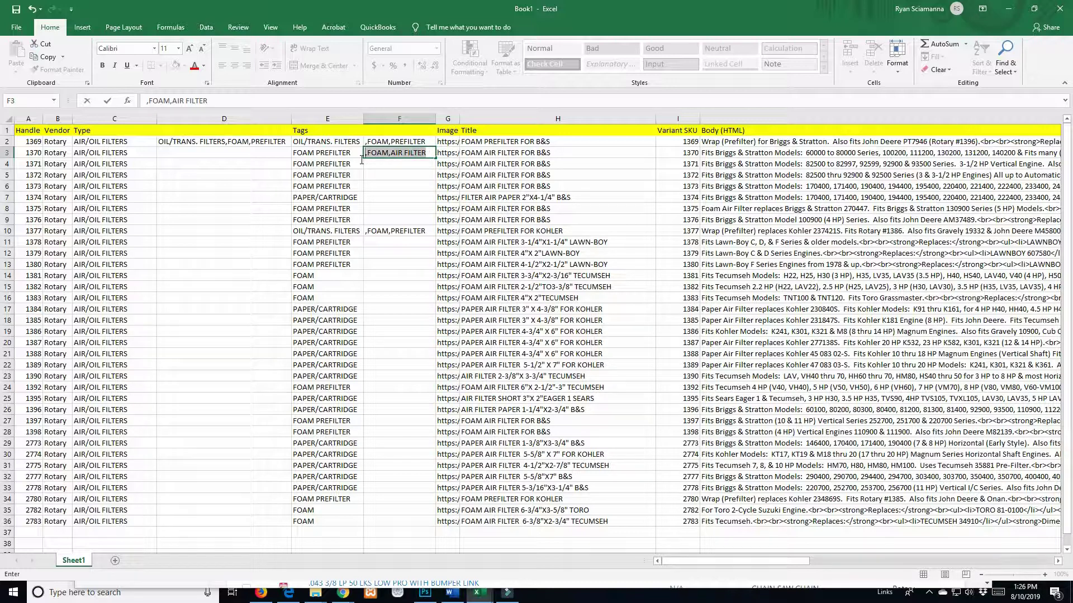
pyautogui.click(386, 165)
pyautogui.moveTo(387, 165); pyautogui.dragTo(394, 194)
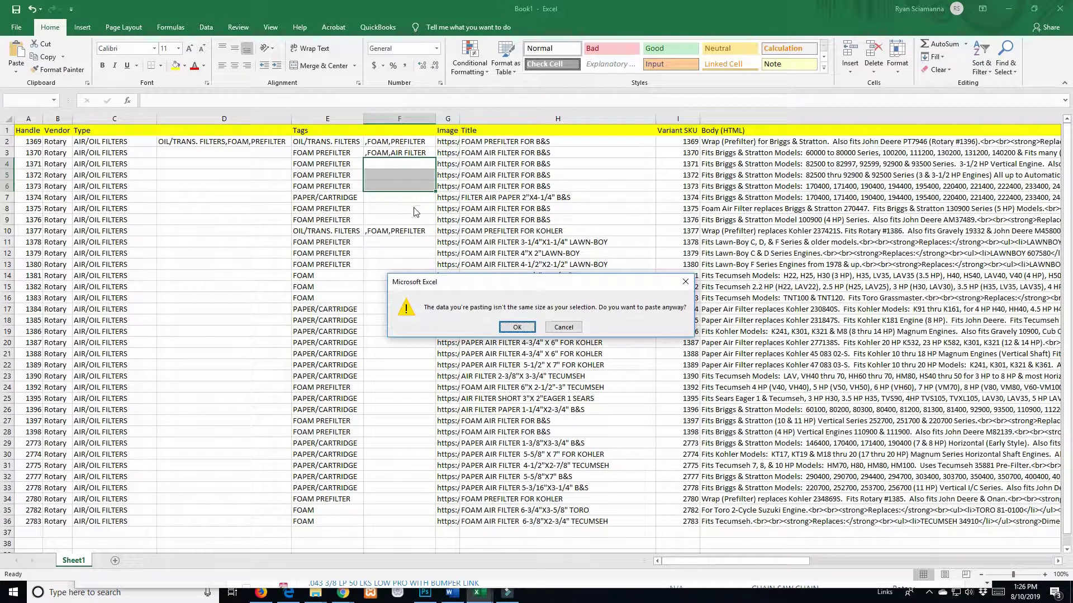
pyautogui.click(530, 332)
pyautogui.click(385, 175)
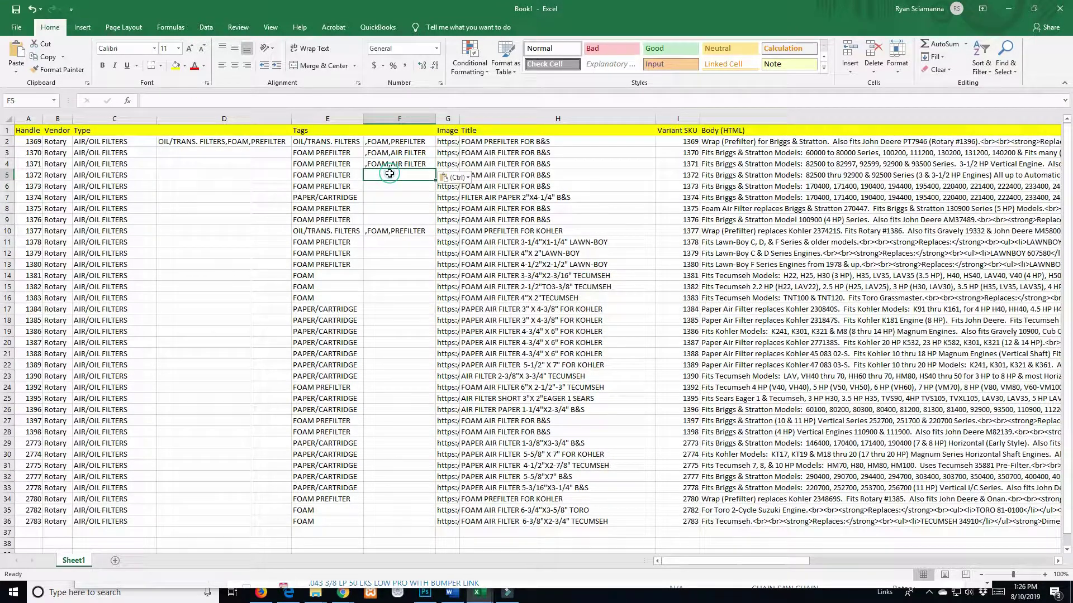
pyautogui.hotkey('ctrl', 'v')
pyautogui.click(391, 188)
pyautogui.hotkey('ctrl', 'v')
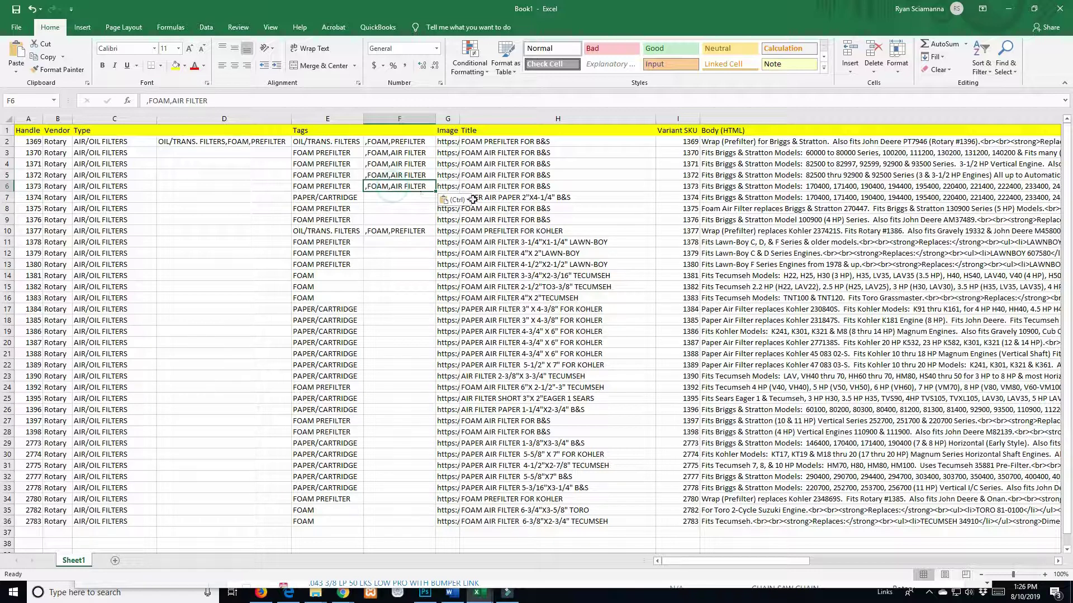
pyautogui.click(410, 208)
pyautogui.hotkey('ctrl', 'v')
pyautogui.click(413, 219)
pyautogui.hotkey('ctrl', 'v')
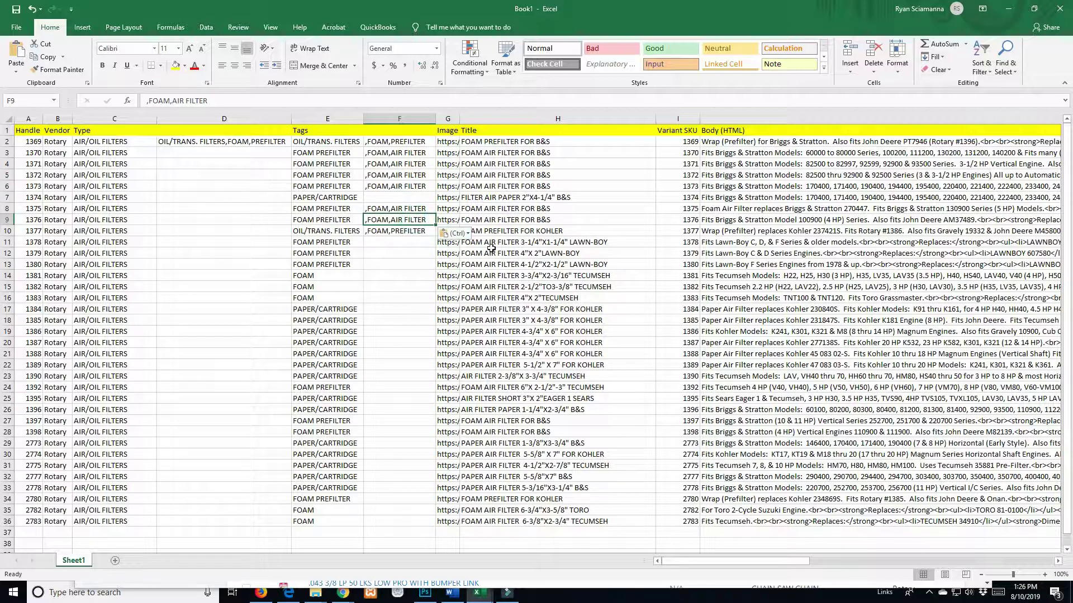
pyautogui.click(401, 243)
pyautogui.hotkey('ctrl', 'v')
pyautogui.click(409, 254)
pyautogui.hotkey('ctrl', 'v')
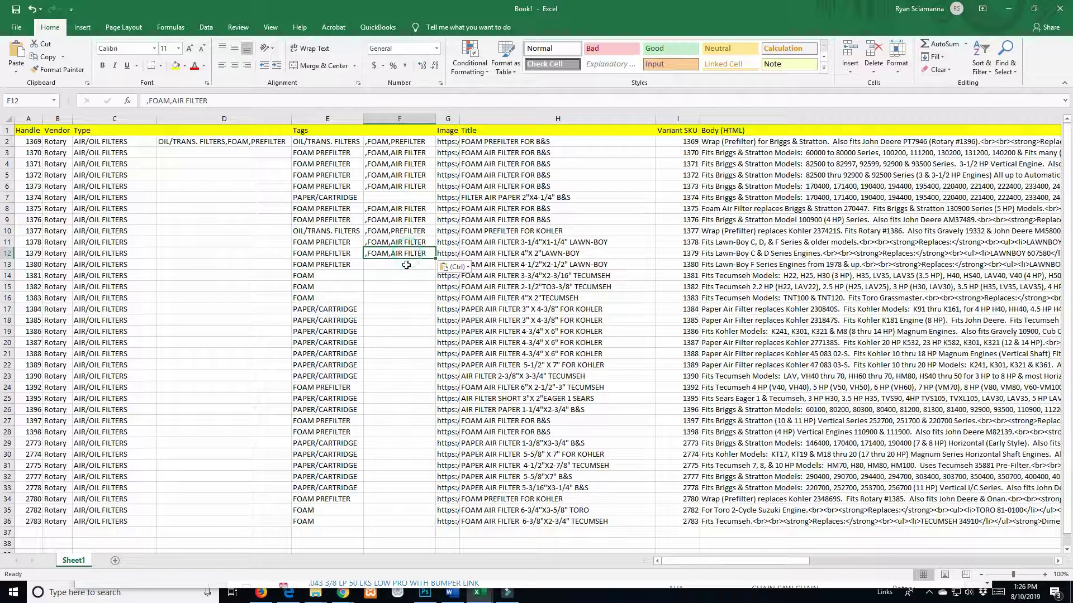
pyautogui.click(418, 265)
pyautogui.hotkey('ctrl', 'v')
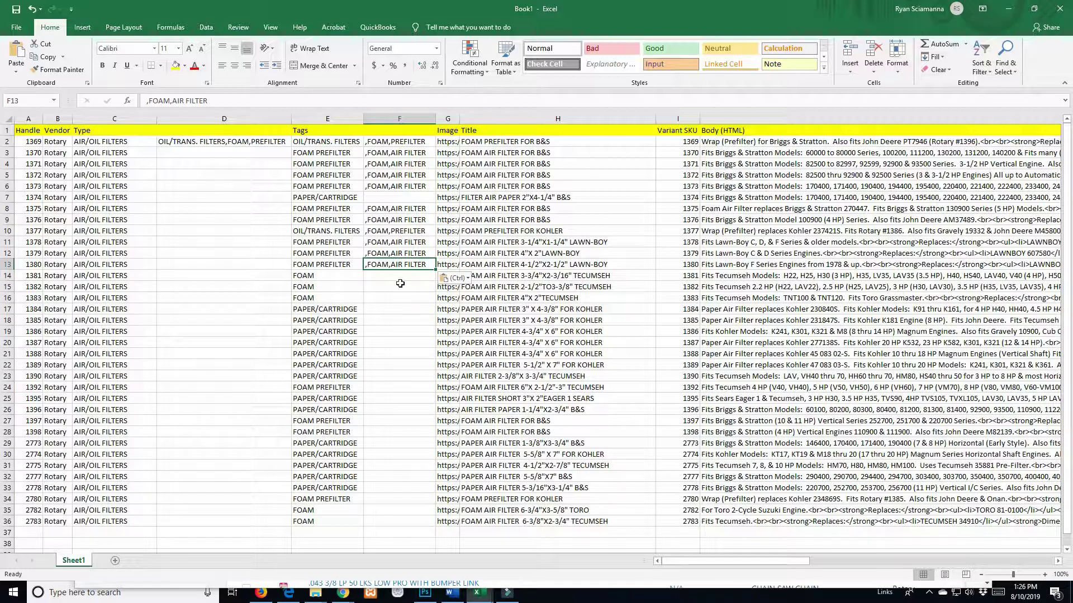
# Paste ,FOAM,AIR FILTER into F14–F16, check row 17's product, and widen column G slightly
pyautogui.click(400, 286)
pyautogui.click(399, 275)
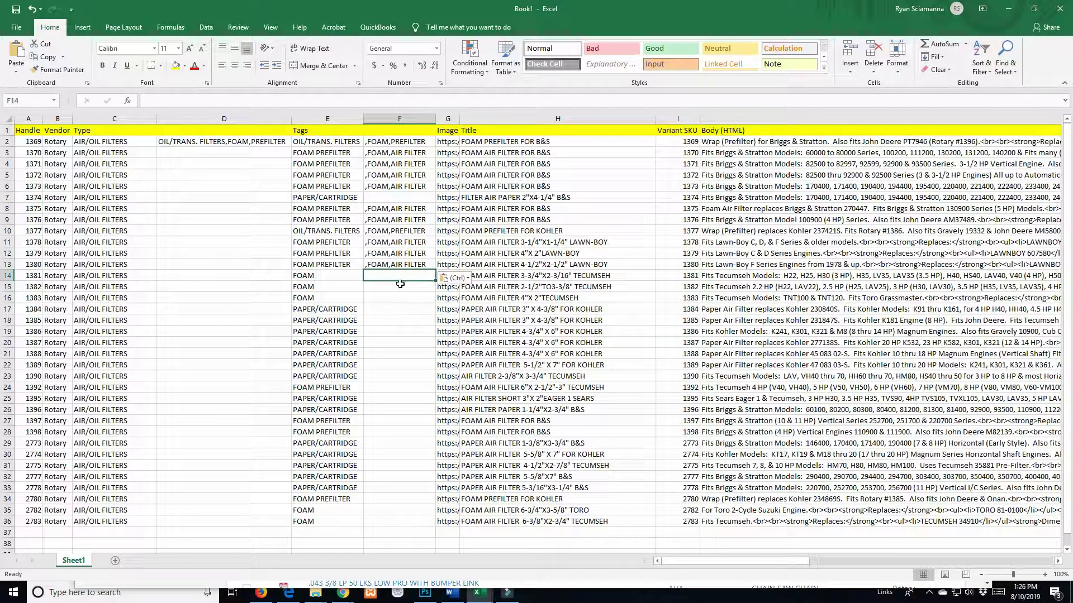
pyautogui.hotkey('ctrl', 'v')
pyautogui.click(398, 287)
pyautogui.hotkey('ctrl', 'v')
pyautogui.click(402, 298)
pyautogui.hotkey('ctrl', 'v')
pyautogui.click(403, 310)
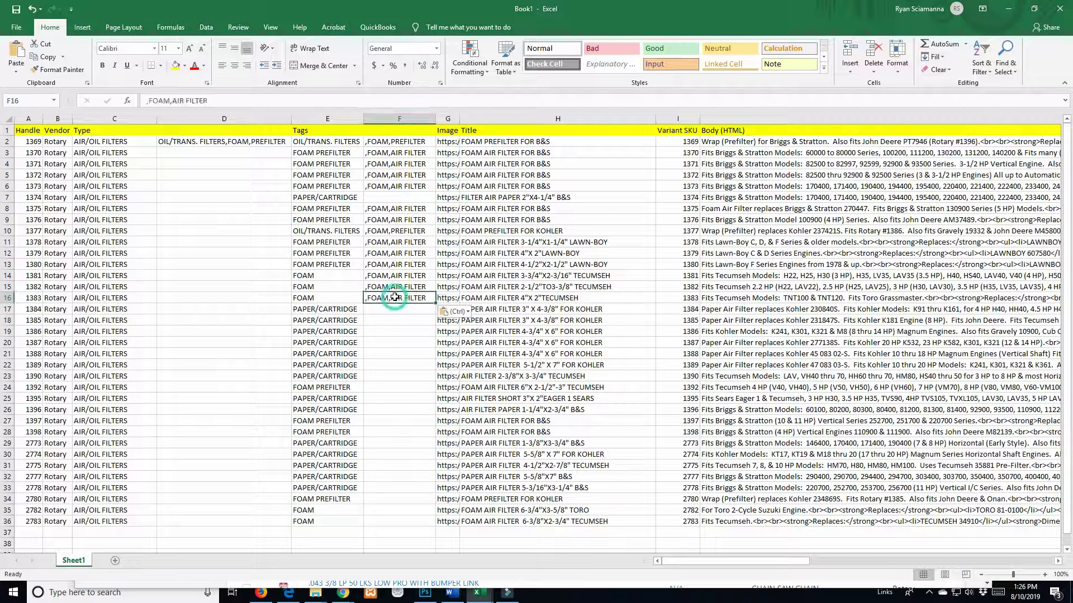
pyautogui.click(427, 321)
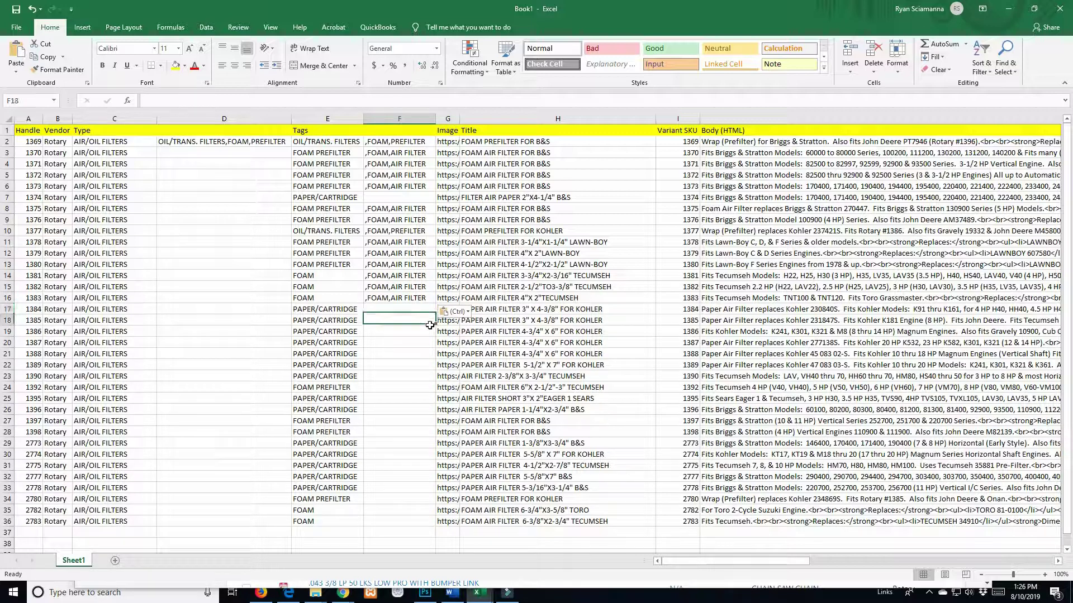
pyautogui.click(505, 321)
pyautogui.click(497, 307)
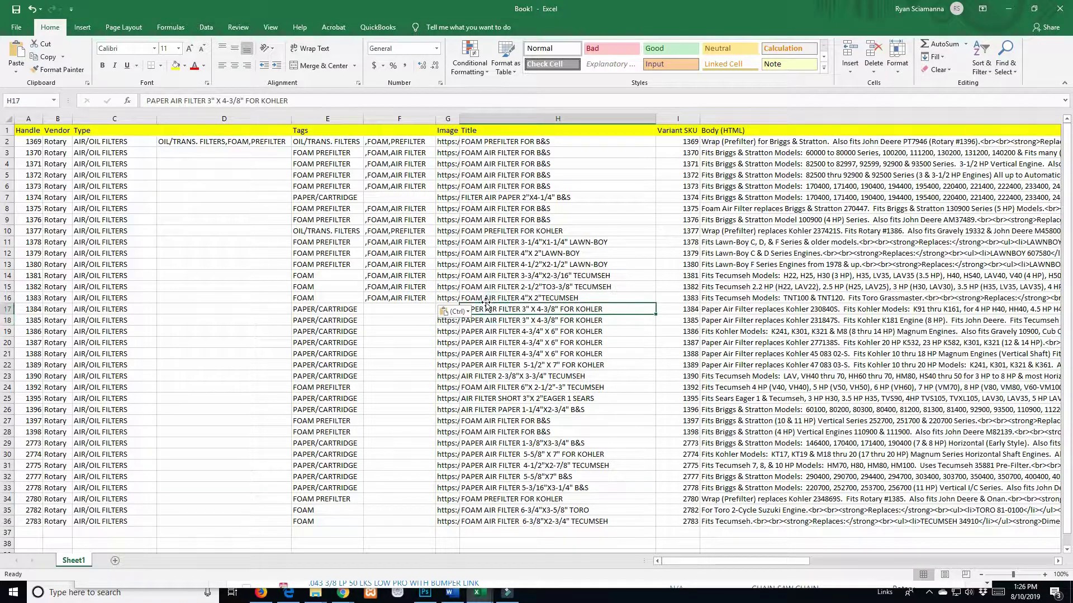
pyautogui.click(235, 493)
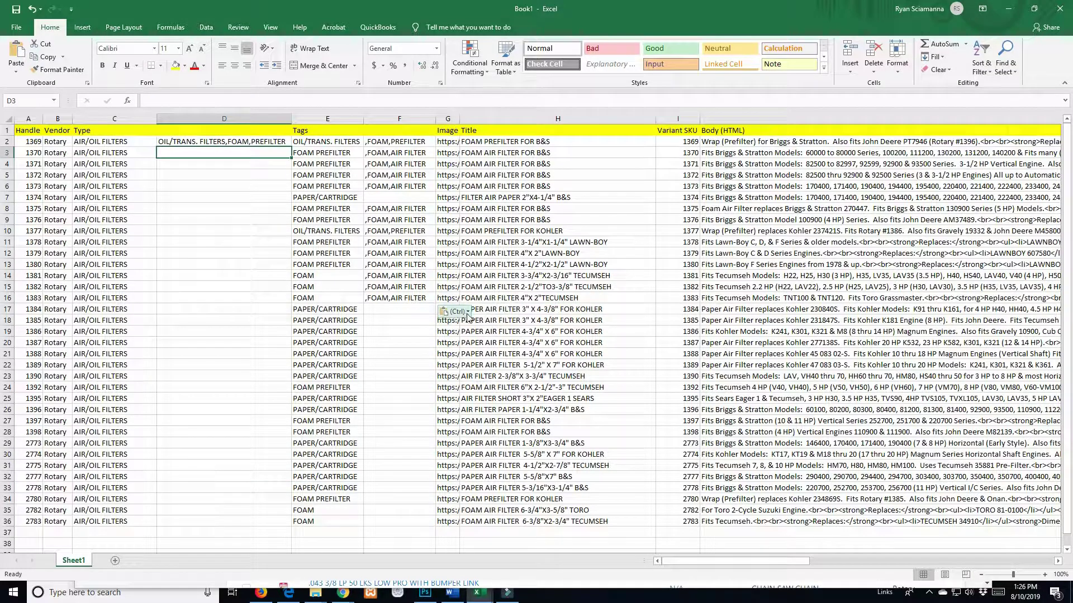
pyautogui.click(467, 313)
pyautogui.click(427, 323)
pyautogui.click(428, 331)
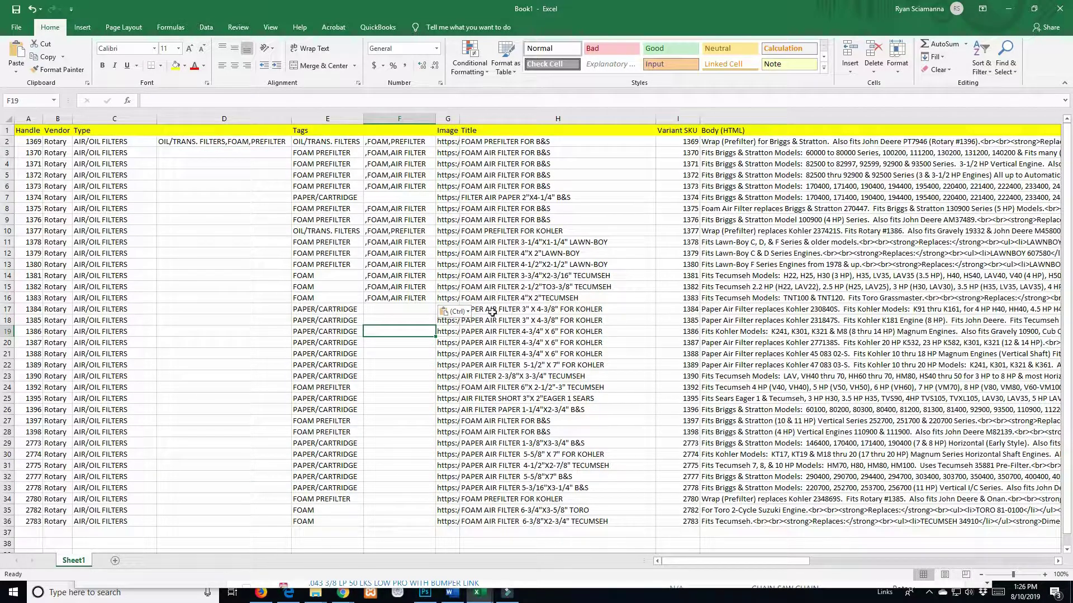
pyautogui.moveTo(459, 118); pyautogui.dragTo(470, 118)
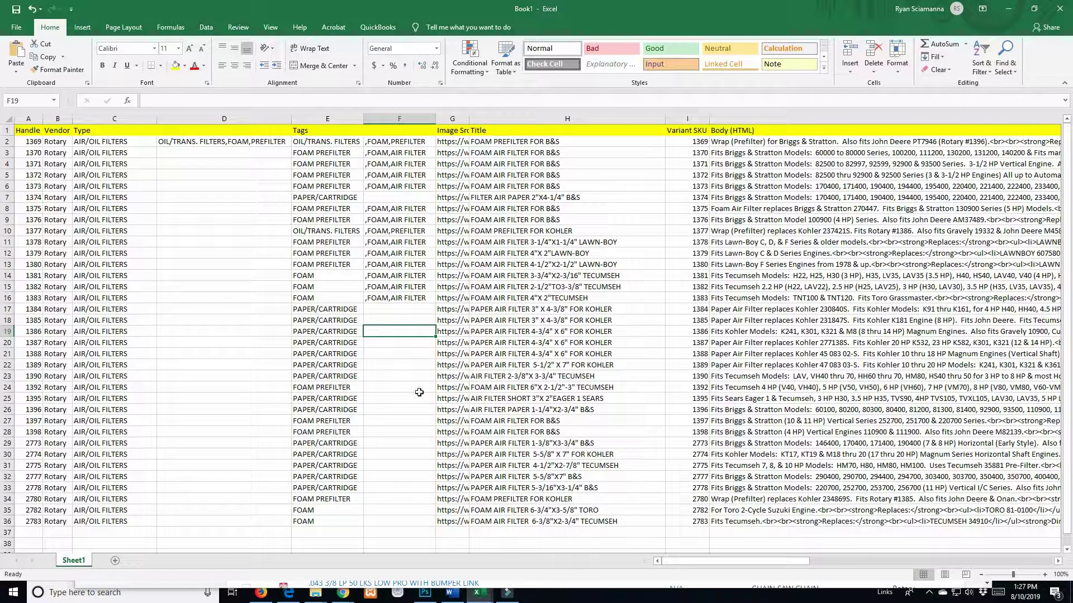
# Paste ,FOAM,AIR FILTER into F24, F27, F28, F35 and F36
pyautogui.click(398, 388)
pyautogui.write(',FOAM,AIR FILTER')
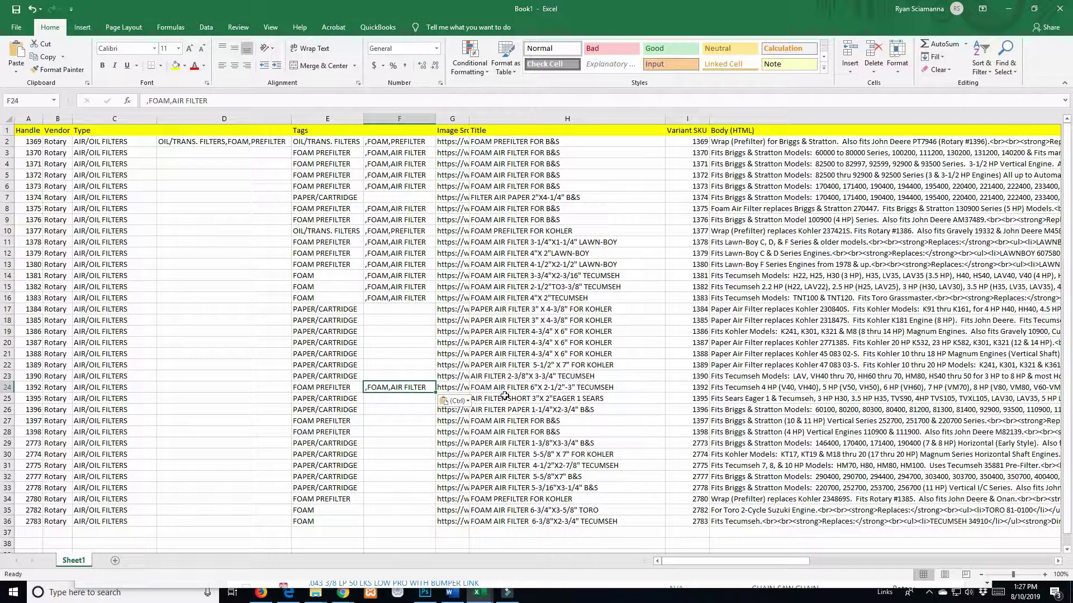
pyautogui.click(411, 420)
pyautogui.write(',FOAM,AIR FILTER')
pyautogui.click(413, 432)
pyautogui.write(',FOAM,AIR FILTER')
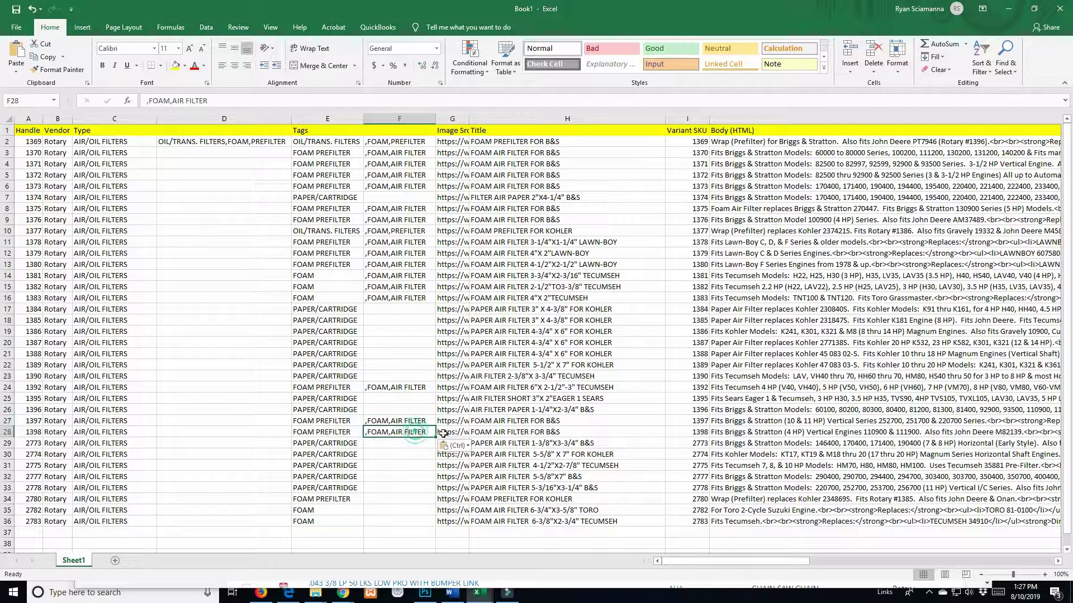
pyautogui.click(416, 512)
pyautogui.write(',FOAM,AIR FILTER')
pyautogui.click(408, 523)
pyautogui.write(',FOAM,AIR FILTER')
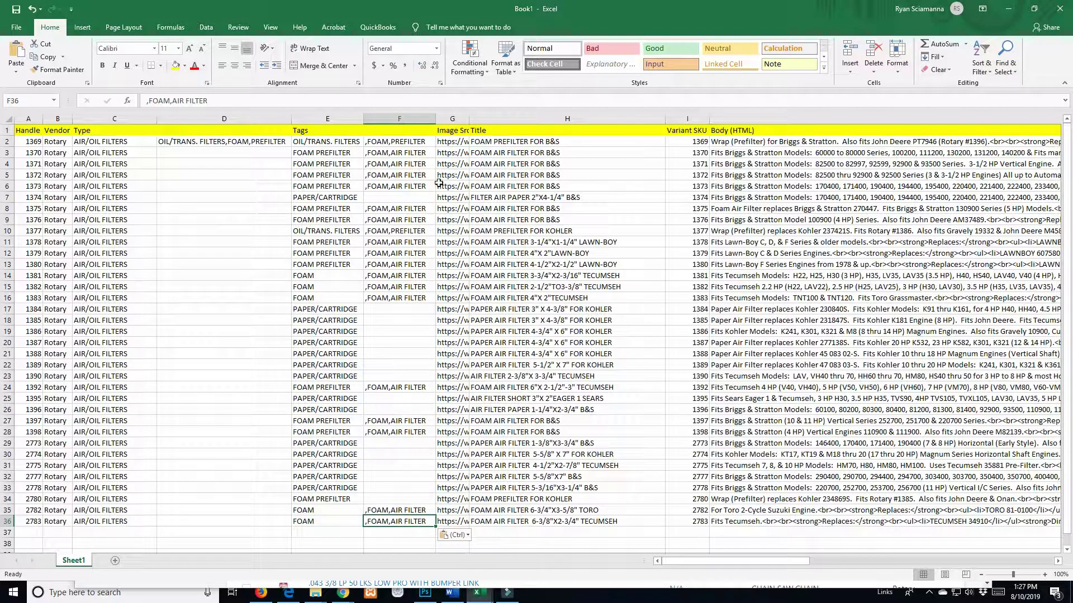
# Copy the ,FOAM,PREFILTER tags from F2 into F34
pyautogui.click(385, 143)
pyautogui.hotkey('ctrl', 'c')
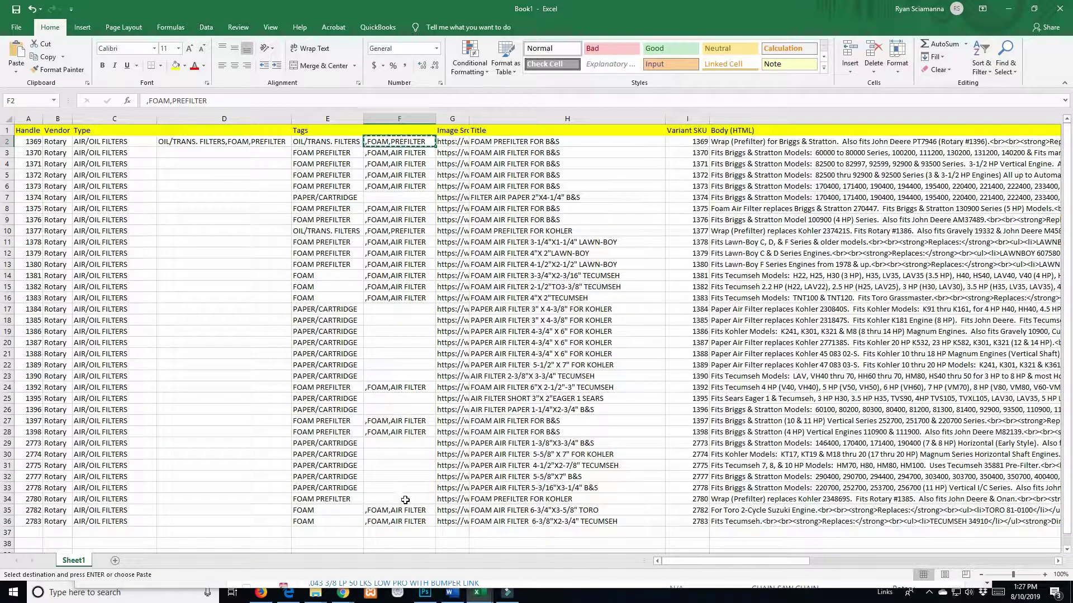
pyautogui.click(407, 499)
pyautogui.hotkey('ctrl', 'v')
pyautogui.click(416, 487)
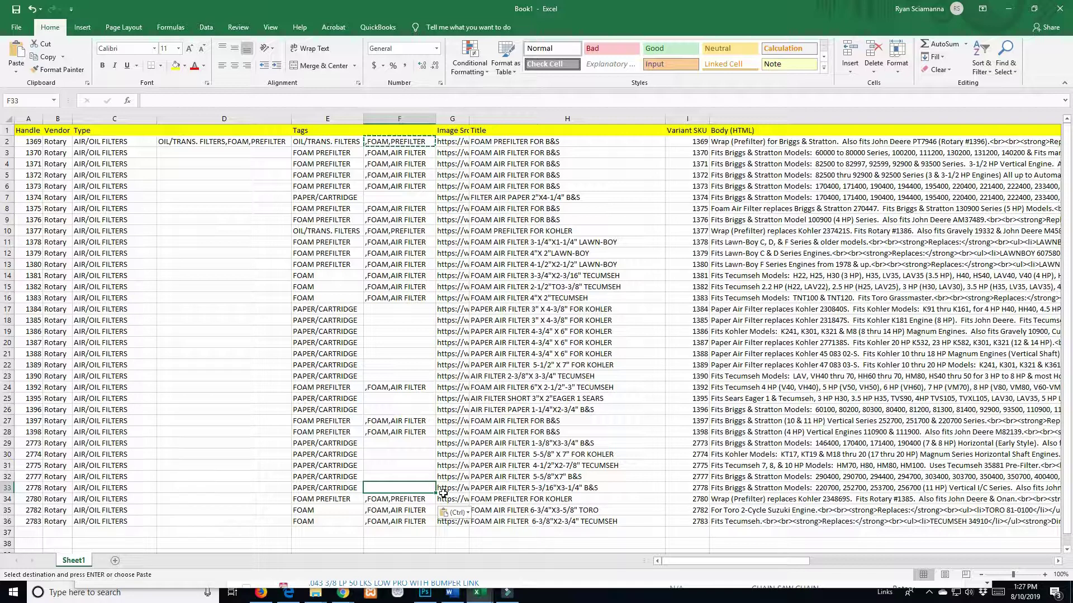
# Enter ,AIR FILTER in F33, adding the leading comma, and copy it
pyautogui.write('AIR FILTER')
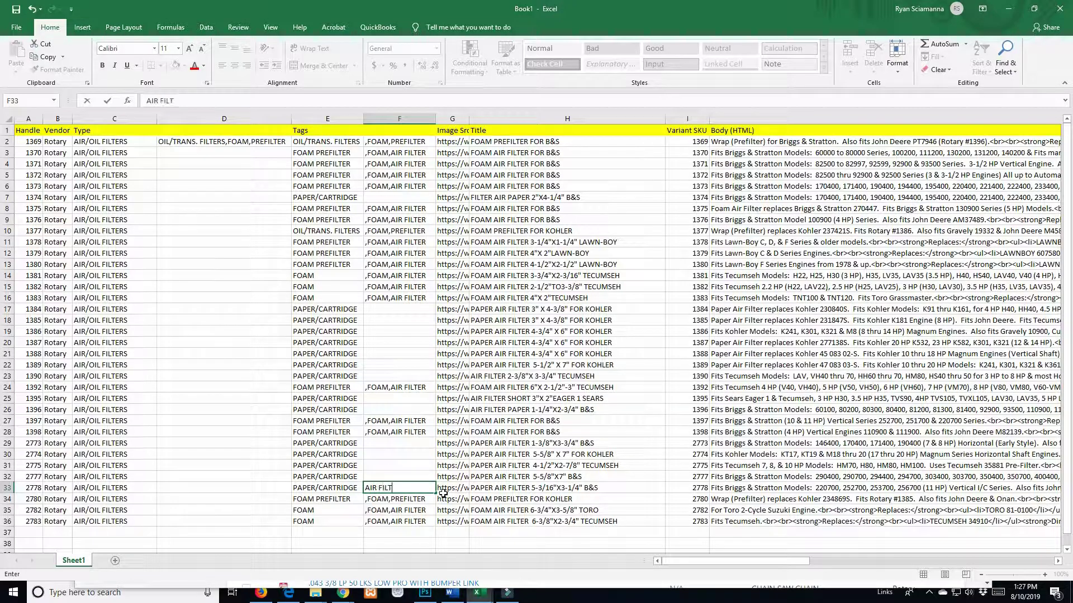
pyautogui.press('Left')
pyautogui.press('Left')
pyautogui.press('Left')
pyautogui.press('Left')
pyautogui.click(383, 489)
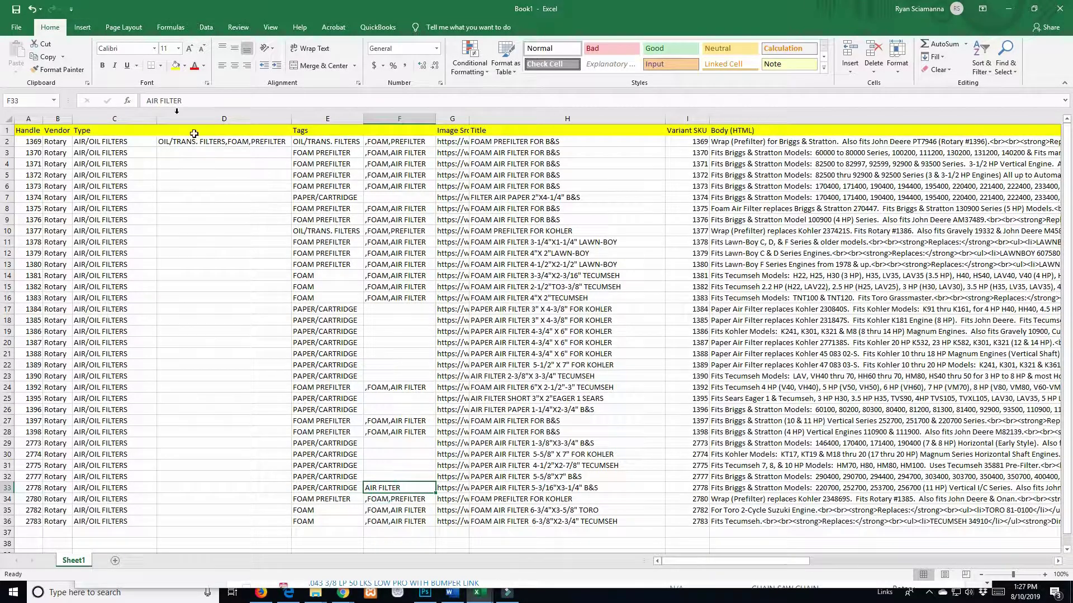
pyautogui.click(146, 101)
pyautogui.write(',')
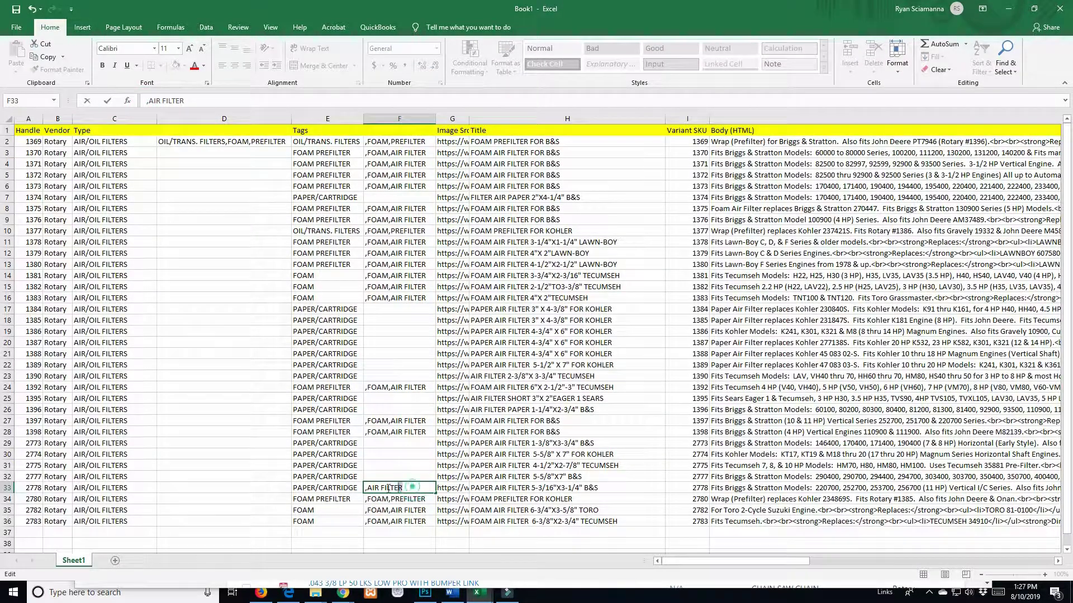
pyautogui.moveTo(404, 488); pyautogui.dragTo(366, 490)
pyautogui.hotkey('ctrl', 'c')
# Paste ,AIR FILTER into F32, F31, F30, F29, F26, F25 and F23
pyautogui.click(401, 473)
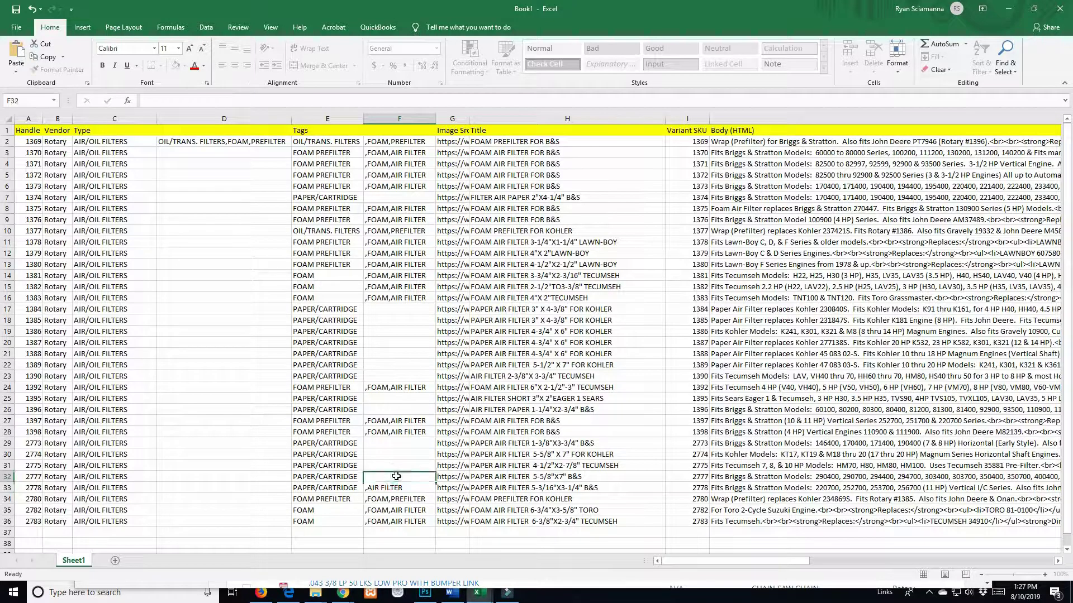
pyautogui.hotkey('ctrl', 'v')
pyautogui.click(405, 466)
pyautogui.hotkey('ctrl', 'v')
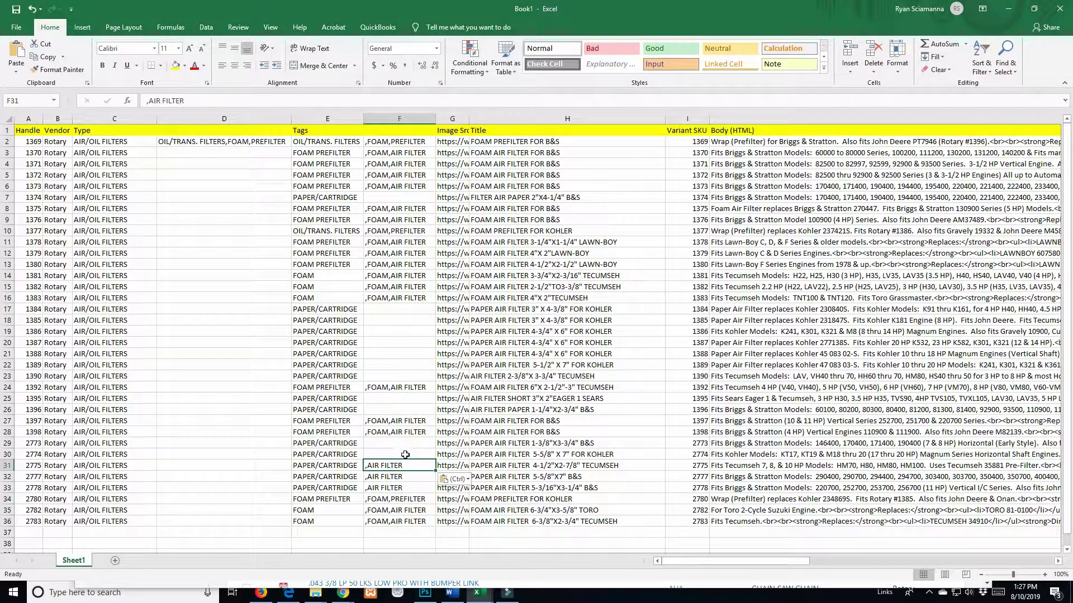
pyautogui.click(406, 454)
pyautogui.hotkey('ctrl', 'v')
pyautogui.click(406, 443)
pyautogui.hotkey('ctrl', 'v')
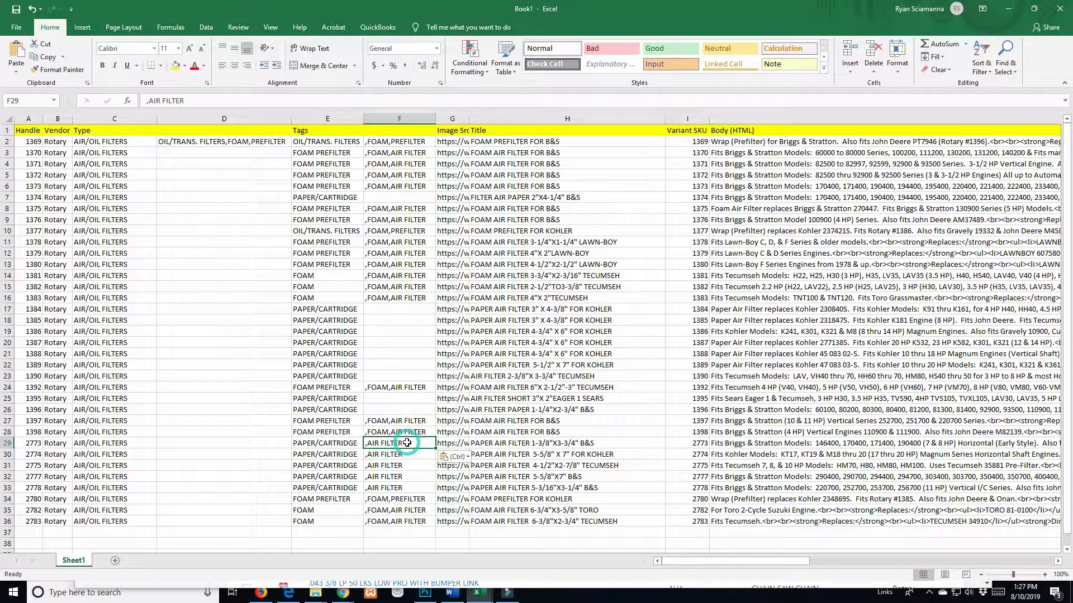
pyautogui.click(400, 406)
pyautogui.hotkey('ctrl', 'v')
pyautogui.click(400, 398)
pyautogui.hotkey('ctrl', 'v')
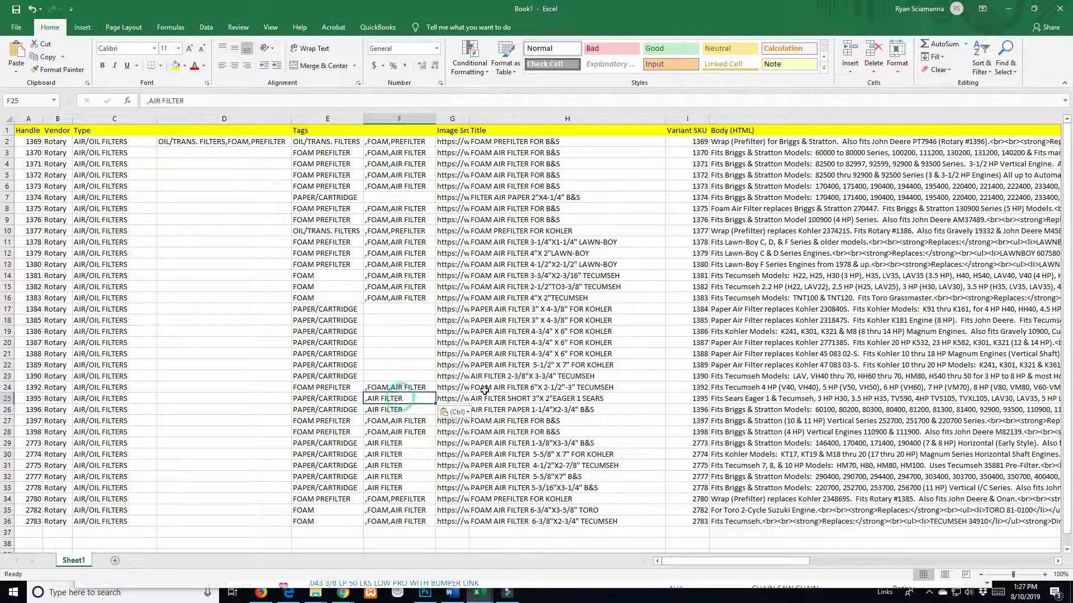
pyautogui.click(408, 374)
pyautogui.hotkey('ctrl', 'v')
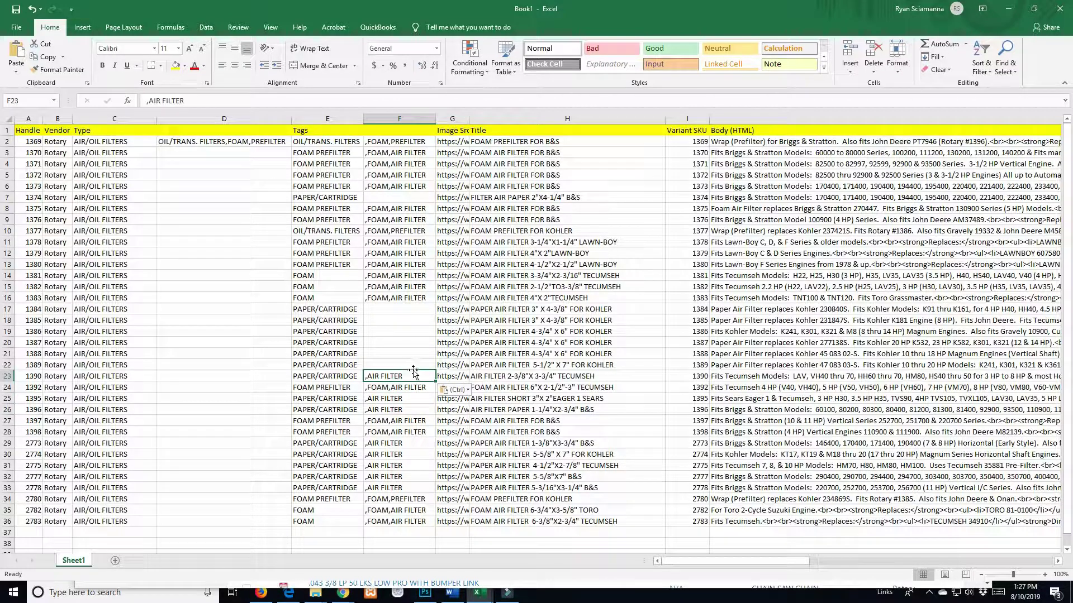
# Paste ,AIR FILTER into F22 through F17 and into F7
pyautogui.click(401, 364)
pyautogui.hotkey('ctrl', 'v')
pyautogui.click(400, 353)
pyautogui.hotkey('ctrl', 'v')
pyautogui.click(398, 342)
pyautogui.hotkey('ctrl', 'v')
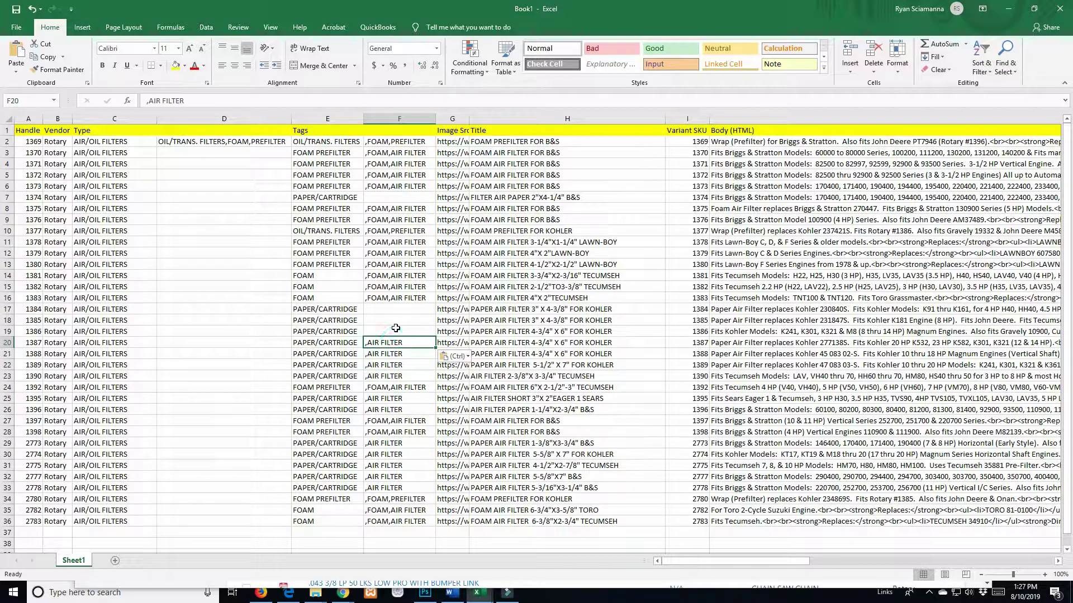
pyautogui.click(395, 331)
pyautogui.hotkey('ctrl', 'v')
pyautogui.click(398, 320)
pyautogui.hotkey('ctrl', 'v')
pyautogui.click(399, 309)
pyautogui.hotkey('ctrl', 'v')
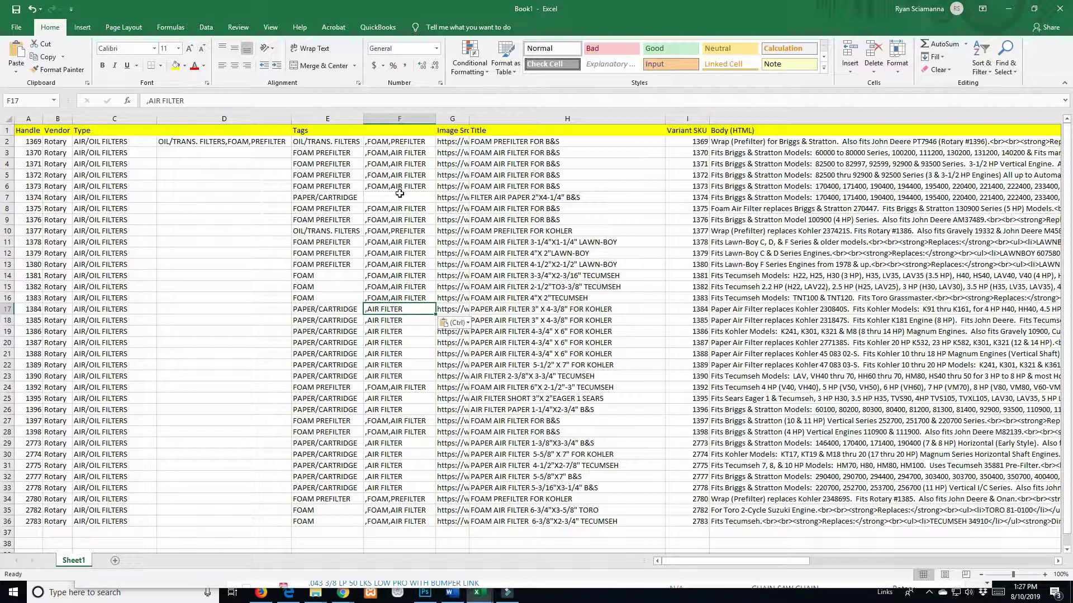
pyautogui.click(399, 195)
pyautogui.hotkey('ctrl', 'v')
pyautogui.click(252, 322)
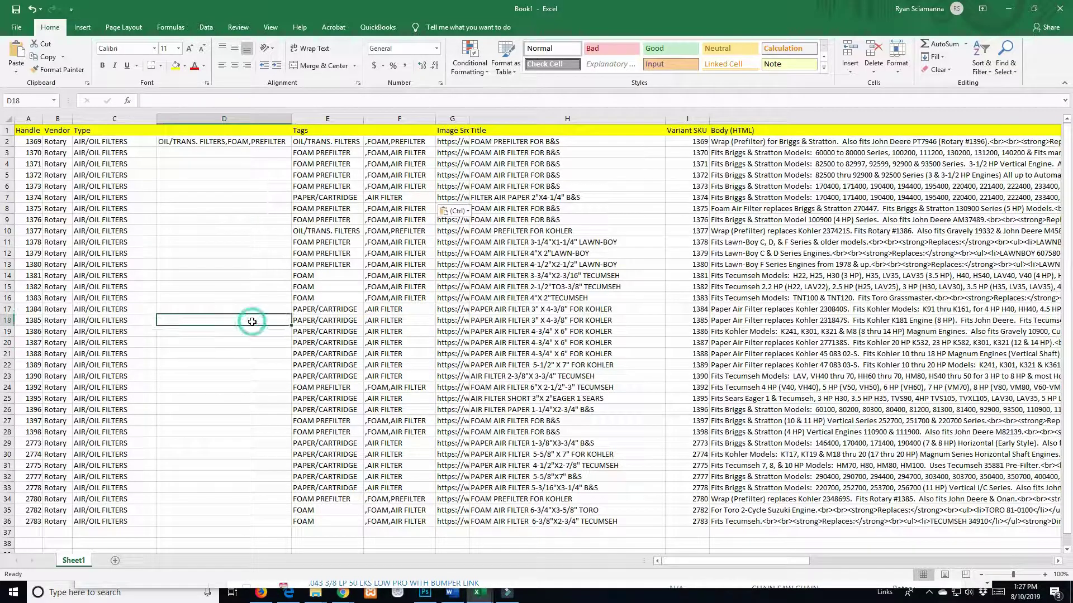
pyautogui.click(260, 141)
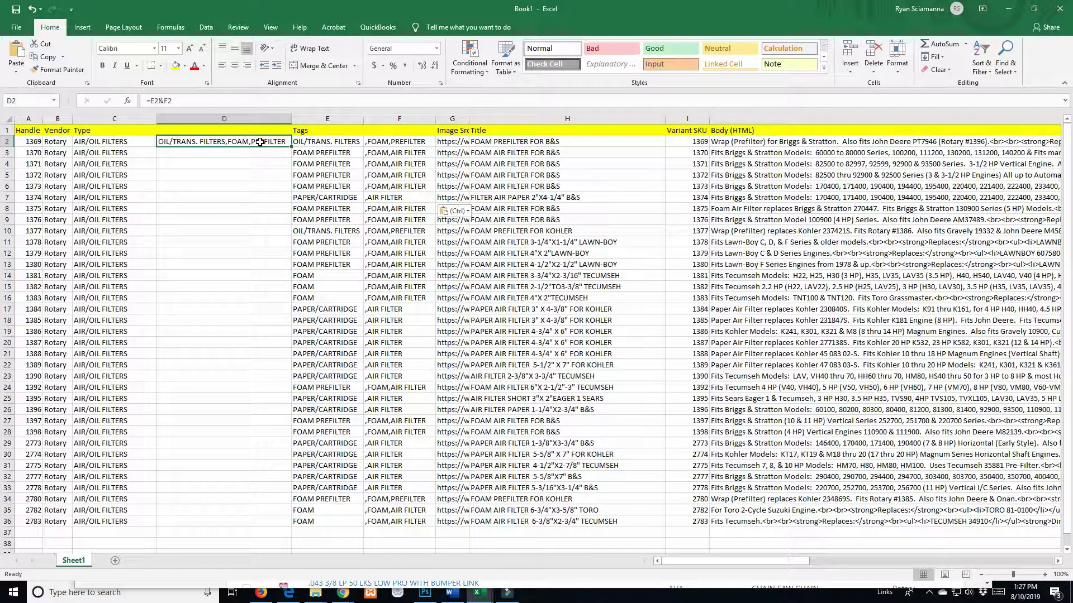
pyautogui.hotkey('ctrl', 'c')
pyautogui.moveTo(254, 153); pyautogui.dragTo(249, 519)
pyautogui.hotkey('ctrl', 'v')
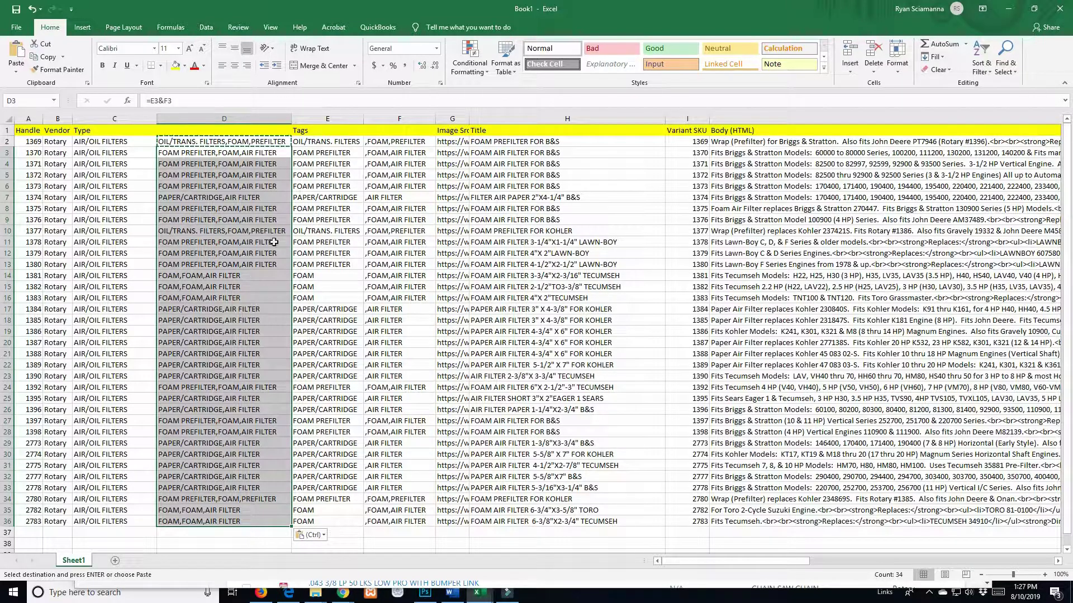
pyautogui.click(251, 219)
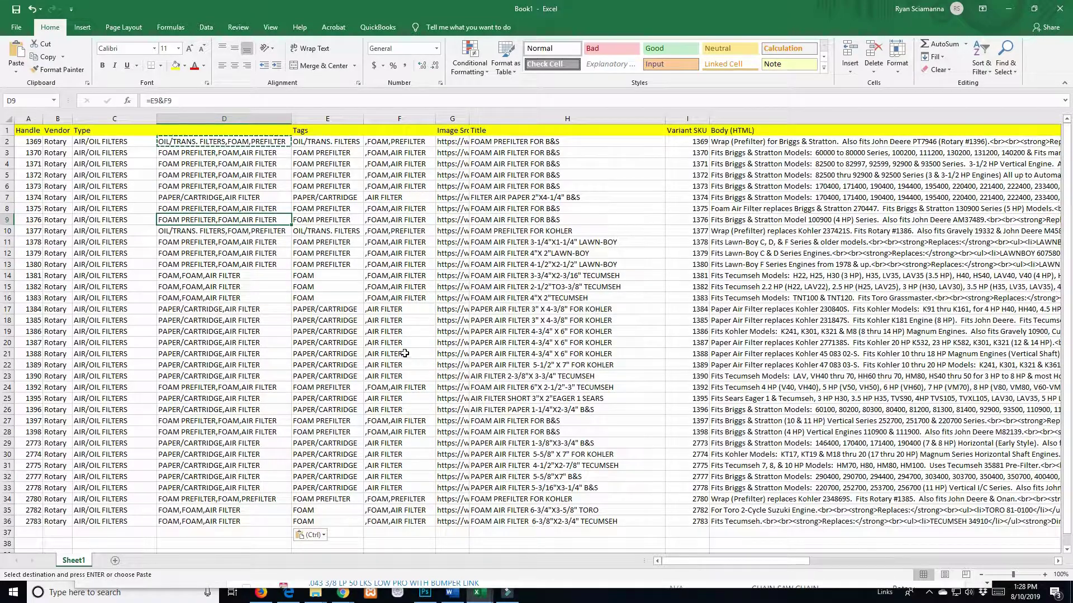
pyautogui.press('Up')
pyautogui.press('Up')
pyautogui.press('Up')
pyautogui.press('Up')
pyautogui.press('Up')
pyautogui.press('Up')
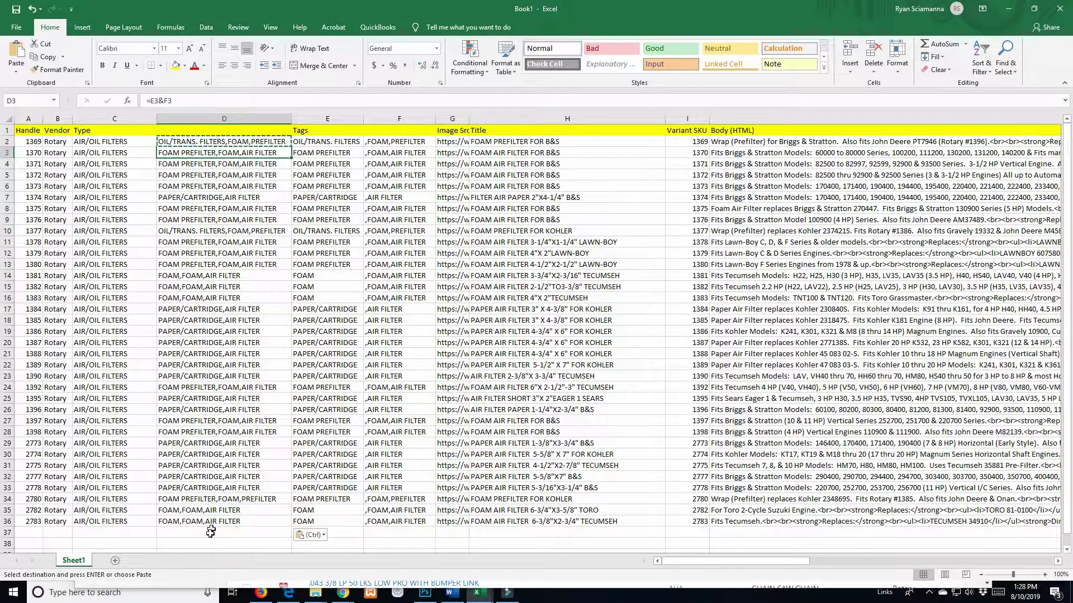
pyautogui.click(211, 541)
# Inspect the =E9&F9 joining formula in D9, leaving it unchanged
pyautogui.write('s')
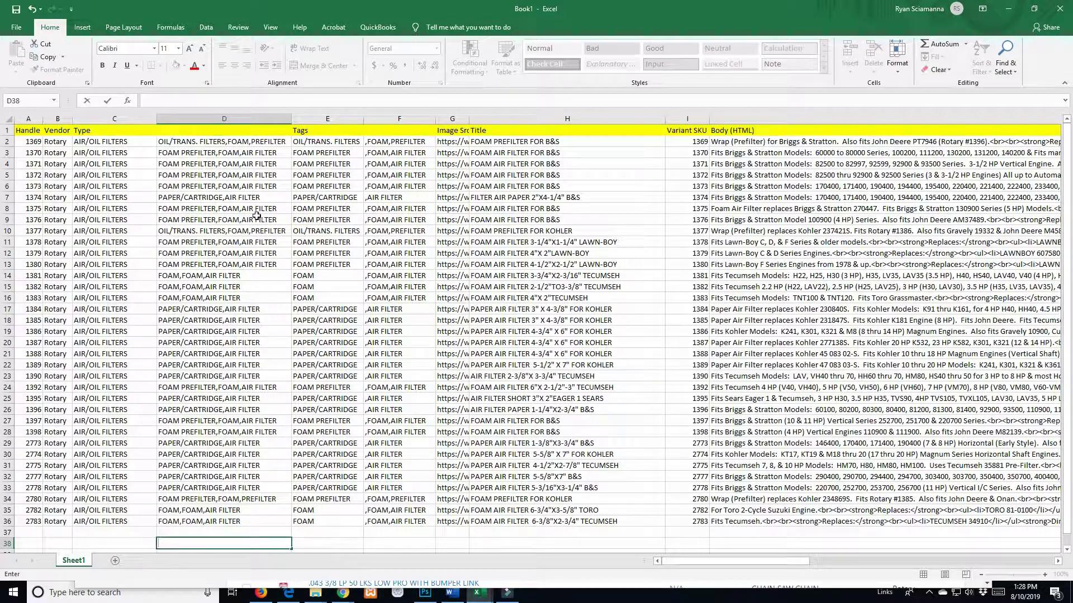
pyautogui.click(254, 219)
pyautogui.moveTo(192, 104); pyautogui.dragTo(155, 107)
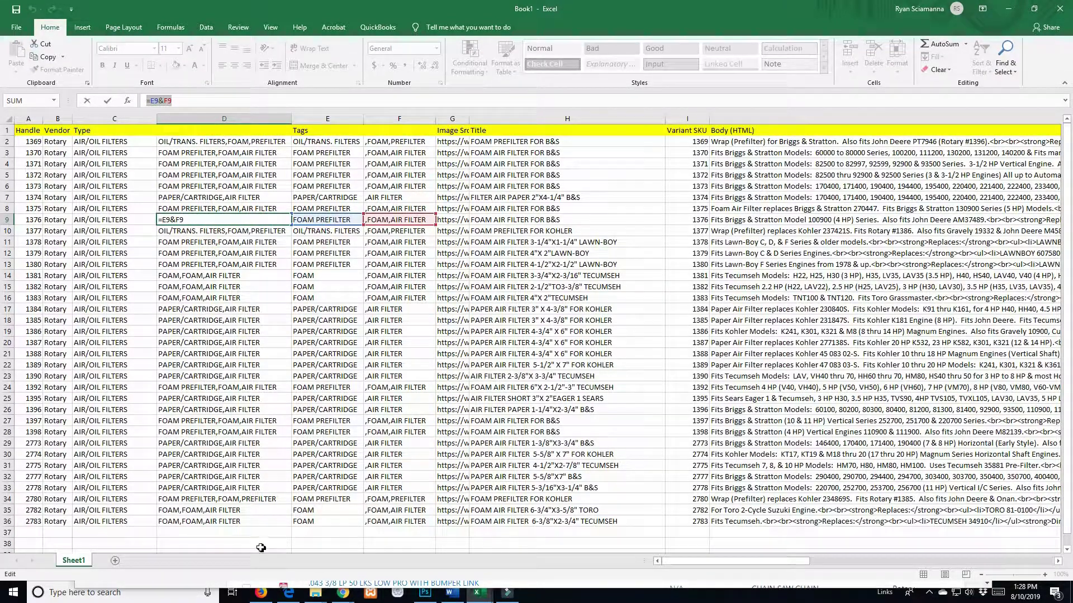
pyautogui.click(194, 107)
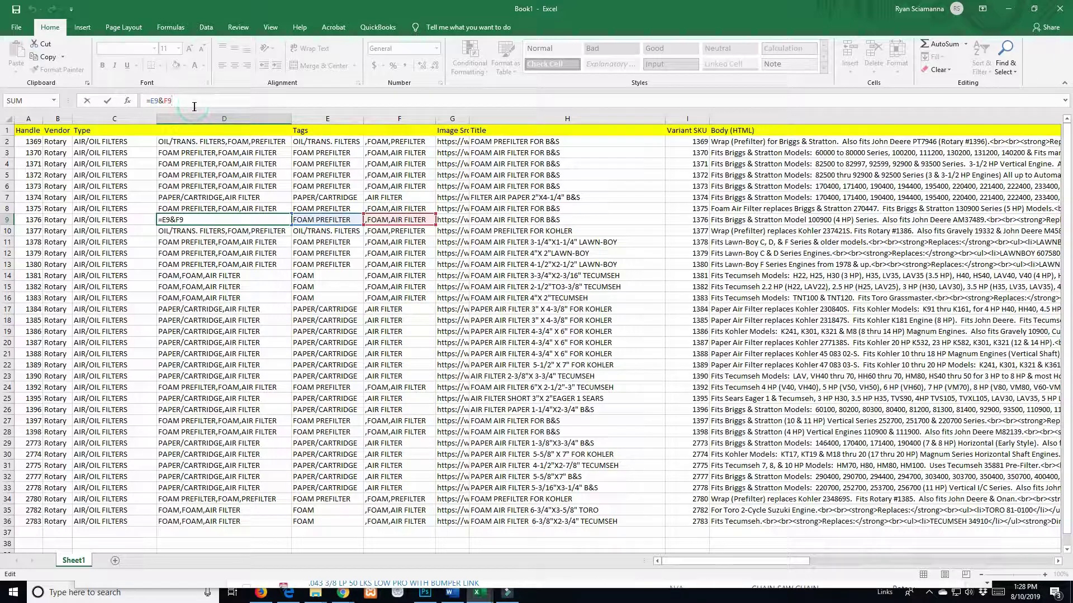
pyautogui.press('Return')
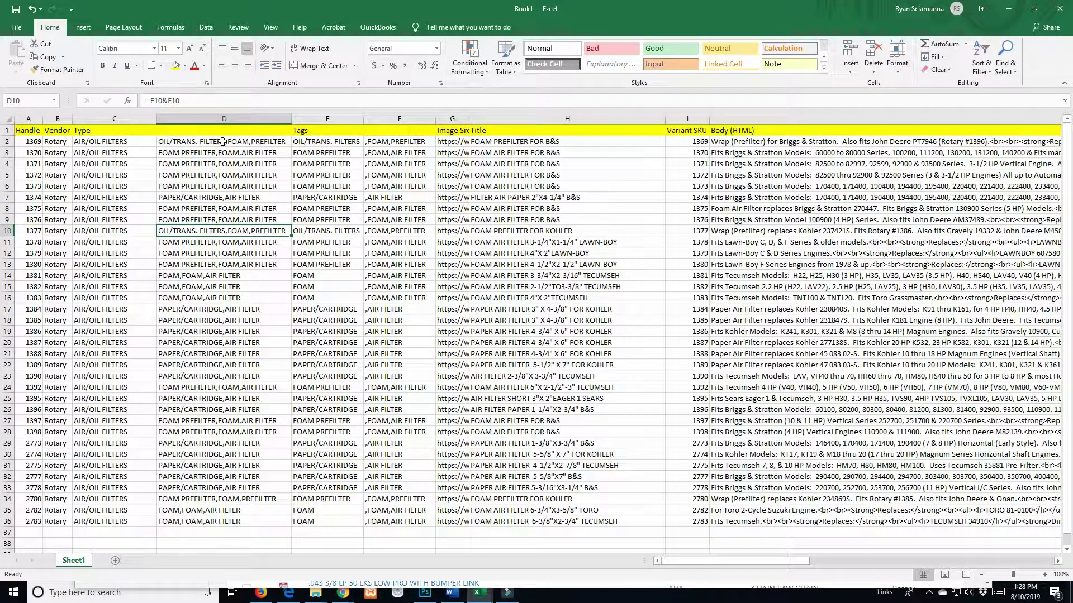
# Copy the merged tags in D2:D36 and select the Tags cells E2:E36 as destination
pyautogui.moveTo(222, 142); pyautogui.dragTo(208, 518)
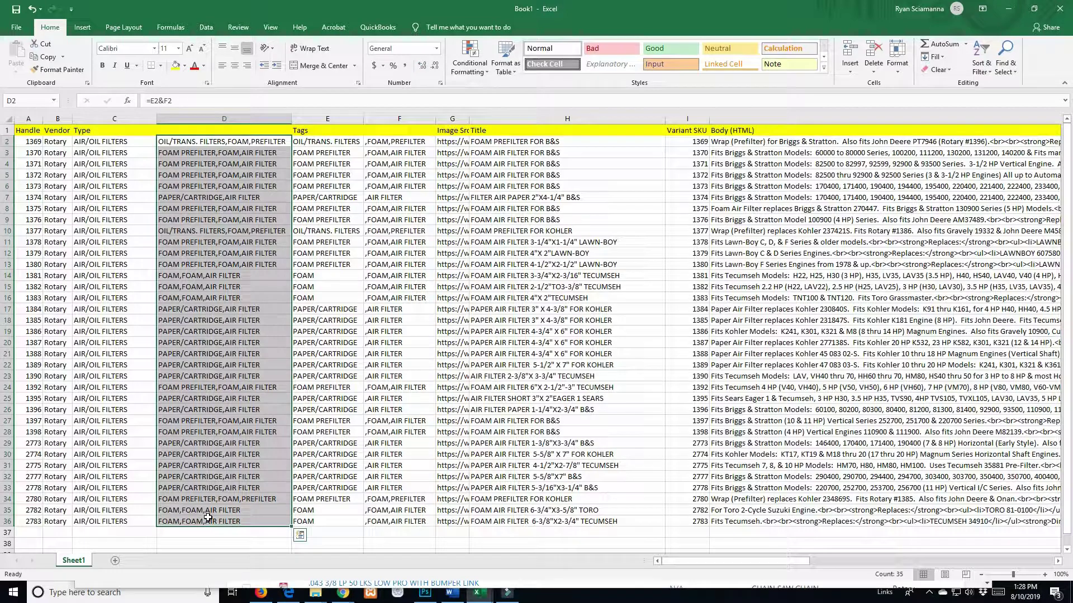
pyautogui.hotkey('ctrl', 'c')
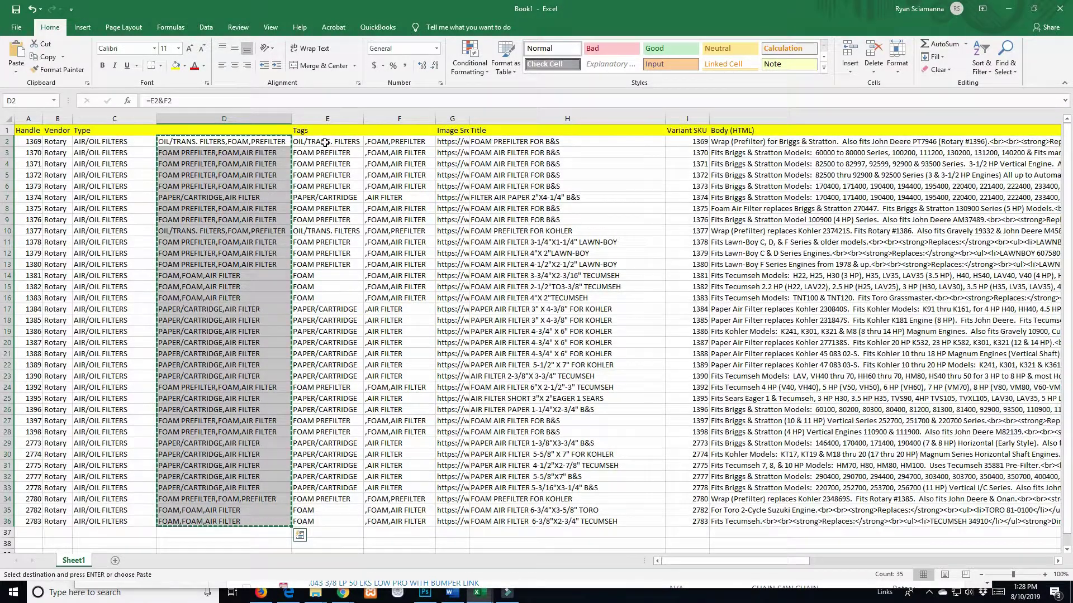
pyautogui.moveTo(326, 142); pyautogui.dragTo(324, 528)
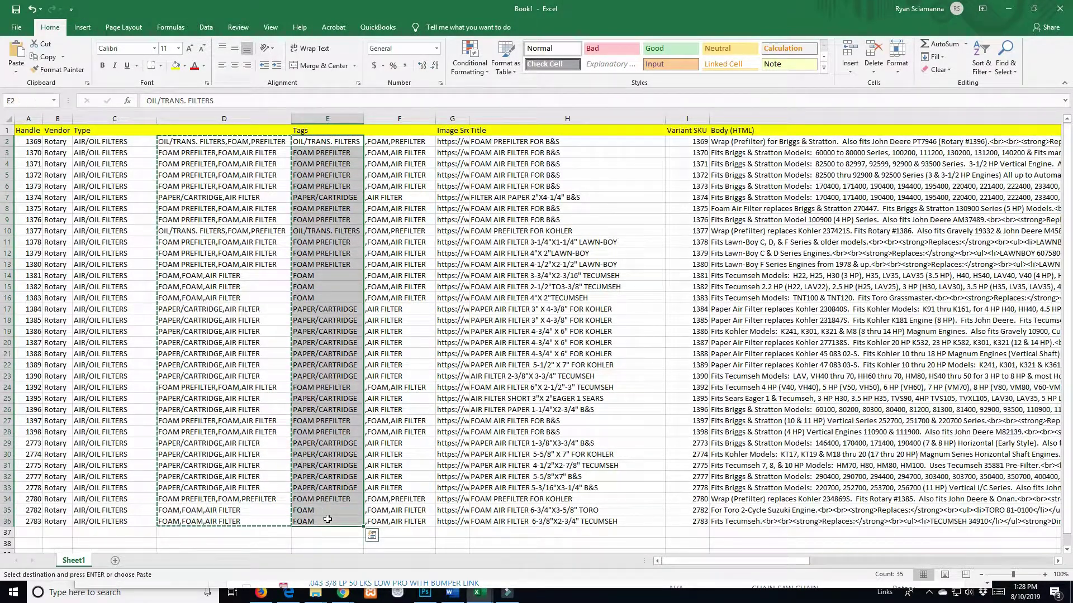
# Paste the merged tags into E2:E36 as plain values and review D2's =E2&F2 formula
pyautogui.rightClick(308, 154)
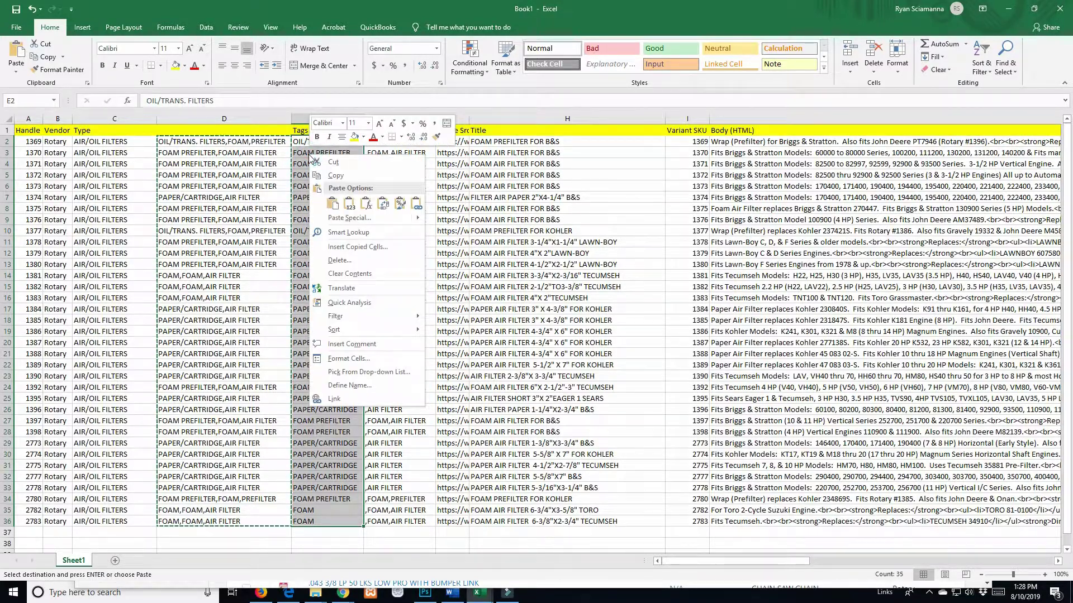
pyautogui.click(349, 205)
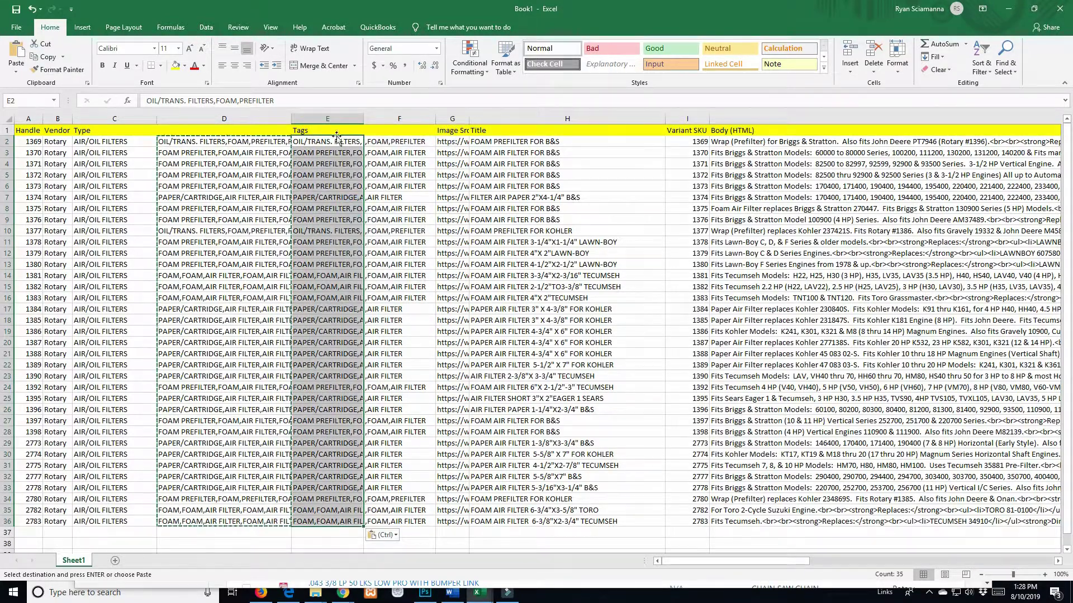
pyautogui.press('Left')
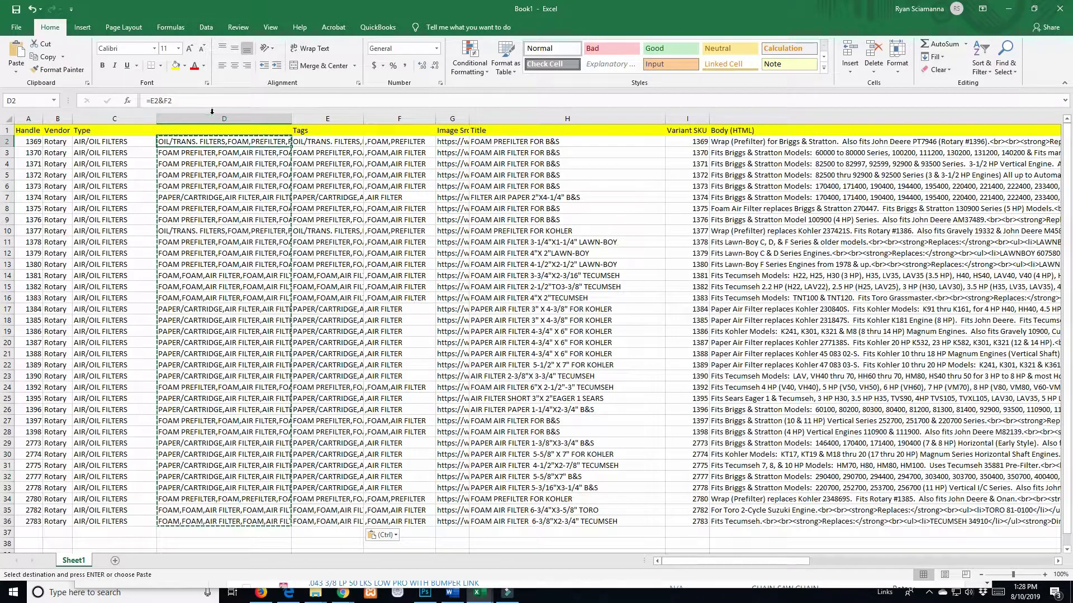
pyautogui.click(158, 104)
pyautogui.moveTo(146, 101); pyautogui.dragTo(173, 101)
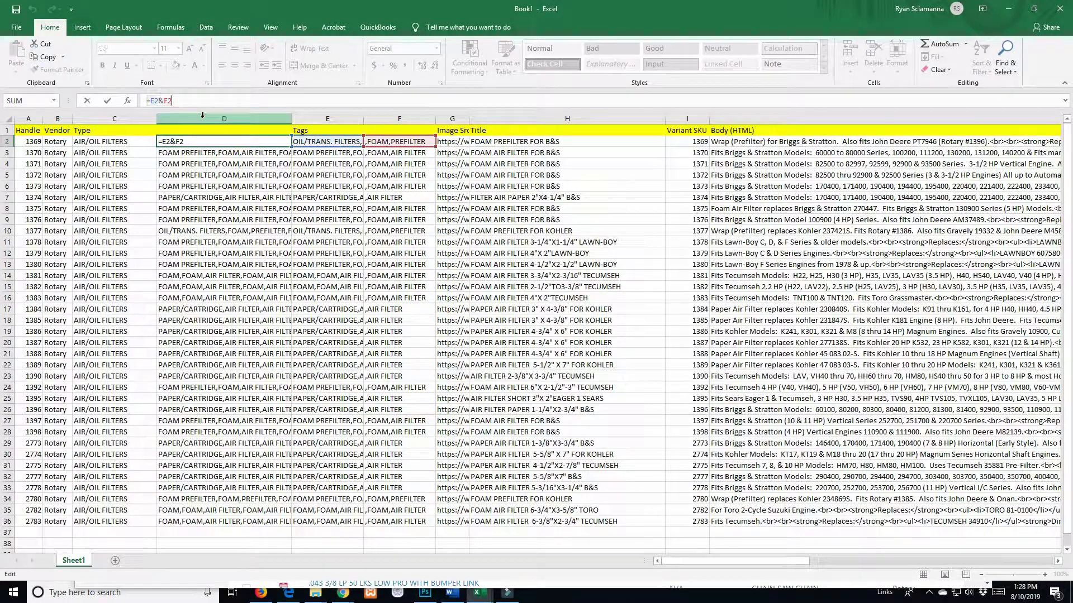
pyautogui.press('Return')
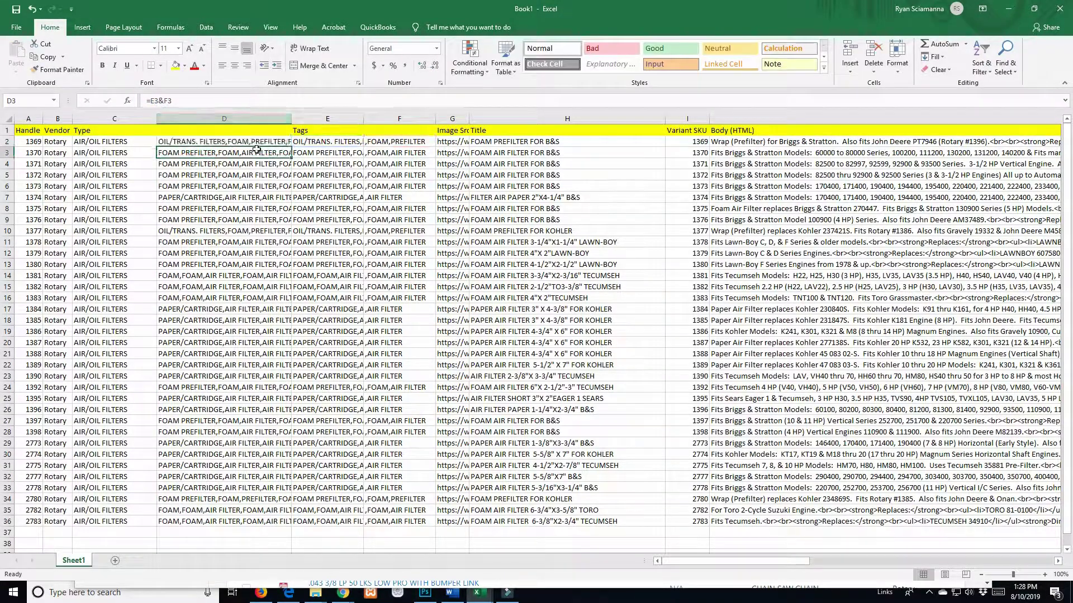
# Restore D3's joining formula by copying D4's formula into it
pyautogui.click(185, 101)
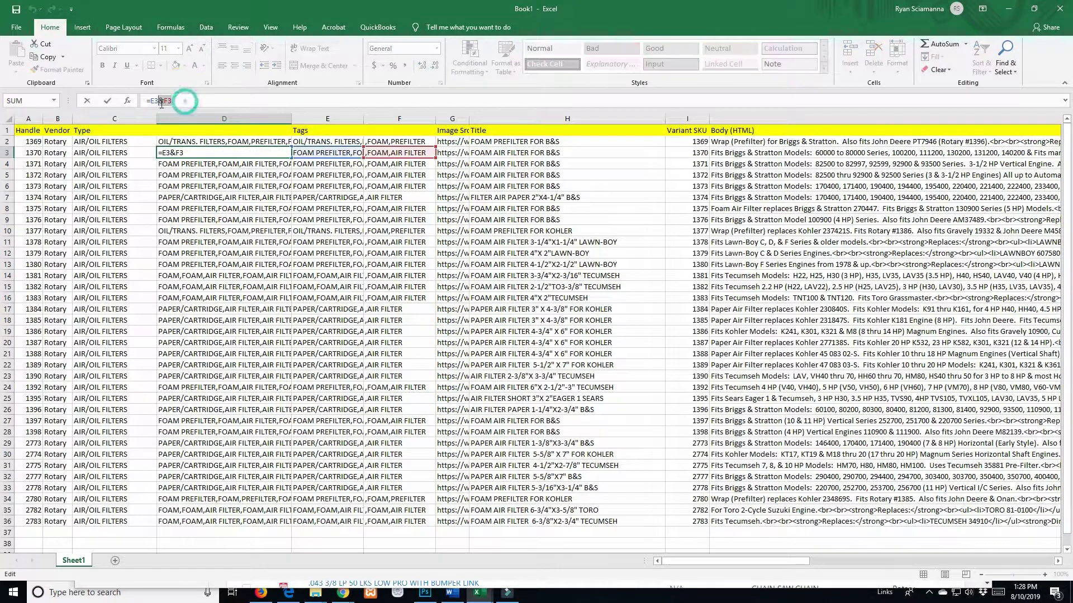
pyautogui.tripleClick(184, 100)
pyautogui.press('BackSpace')
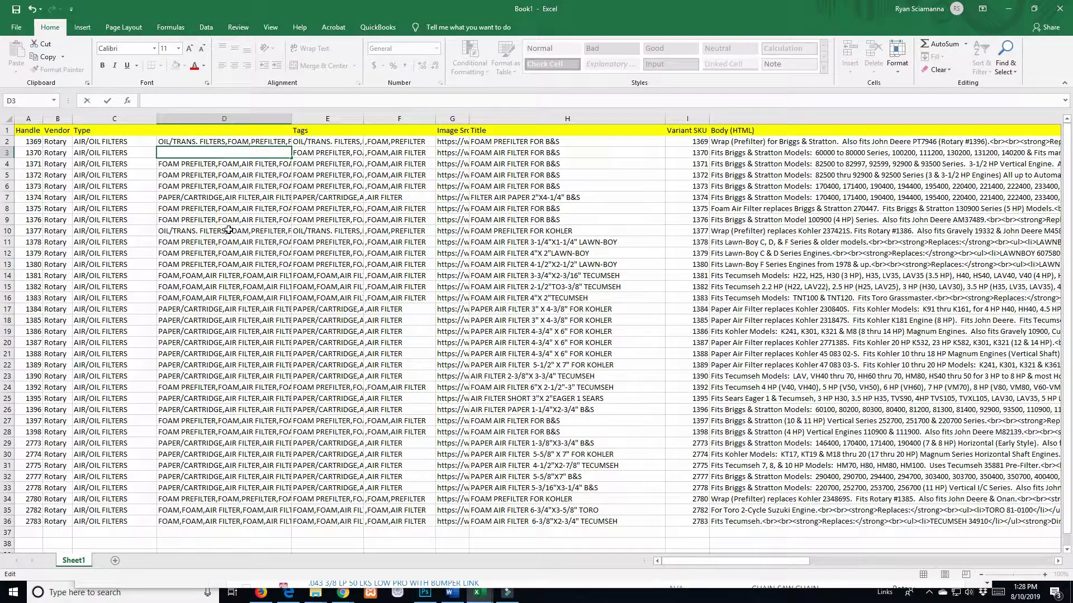
pyautogui.click(229, 230)
pyautogui.click(213, 172)
pyautogui.hotkey('ctrl', 'c')
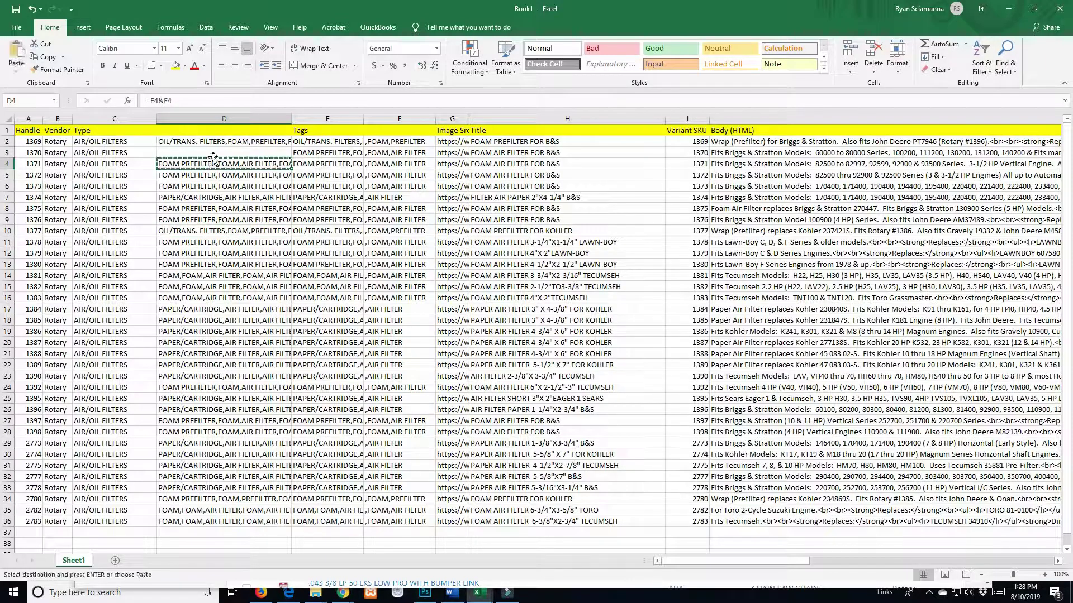
pyautogui.click(210, 153)
pyautogui.hotkey('ctrl', 'v')
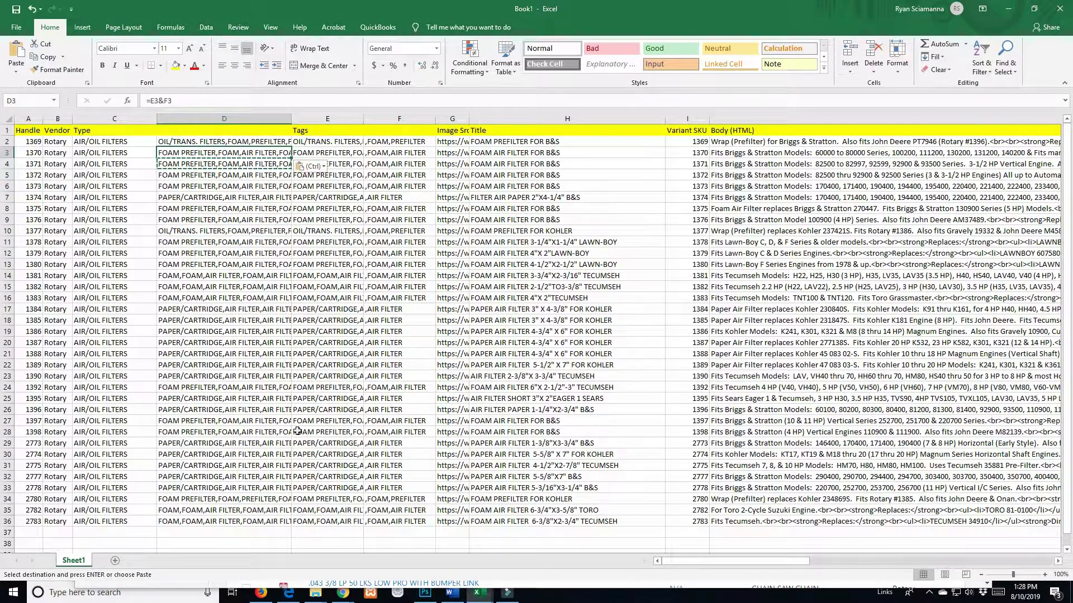
pyautogui.doubleClick(211, 544)
# Compare D3's formula with E3's pasted value FOAM PREFILTER,FOAM,AIR FILTER, then select helper column D
pyautogui.click(246, 154)
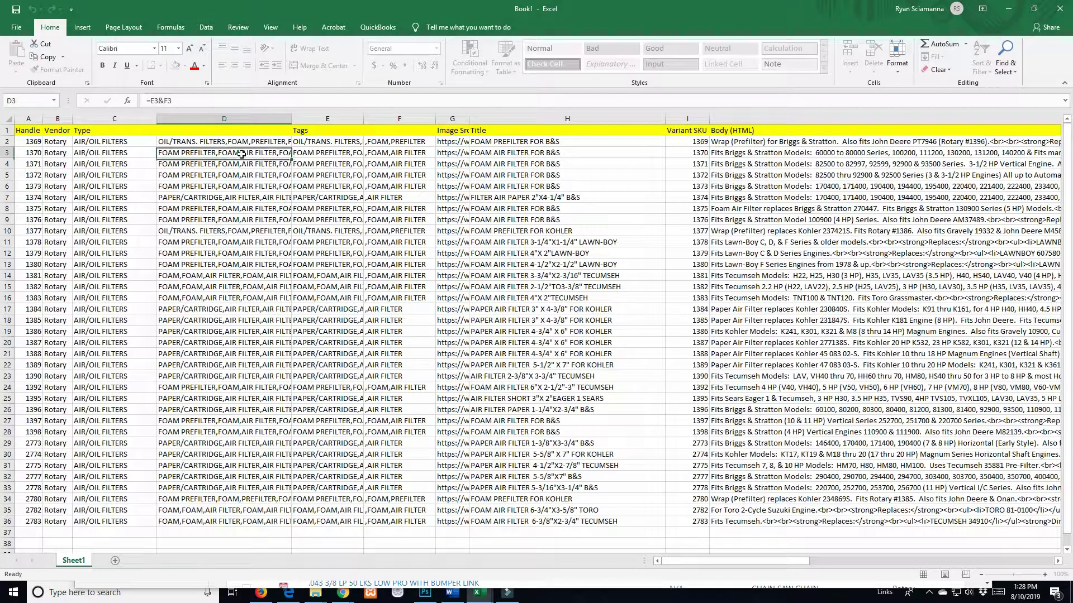
pyautogui.click(325, 155)
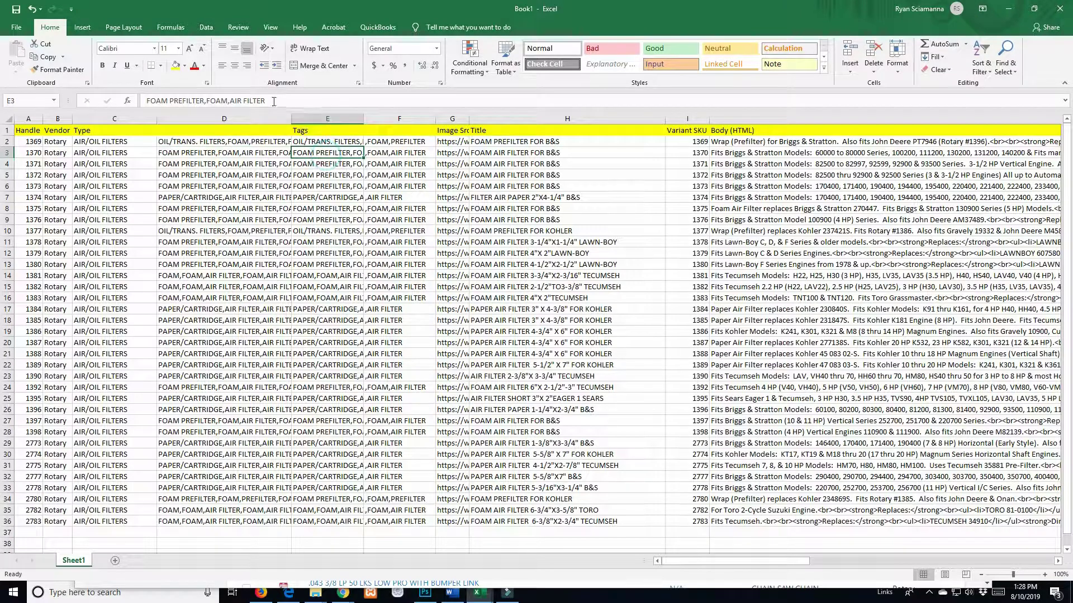
pyautogui.moveTo(267, 101); pyautogui.dragTo(134, 108)
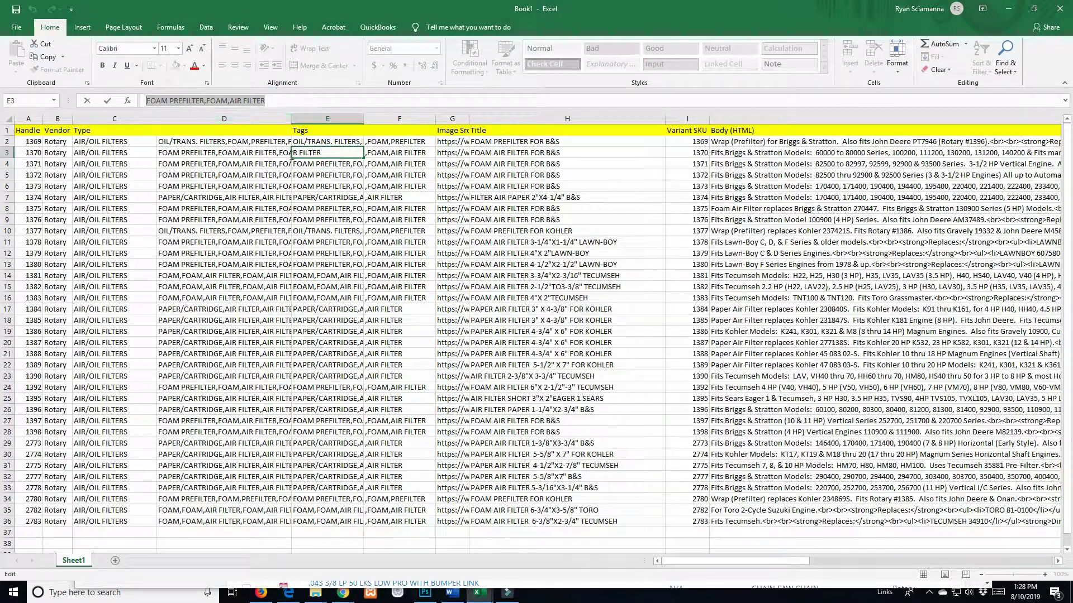
pyautogui.click(253, 151)
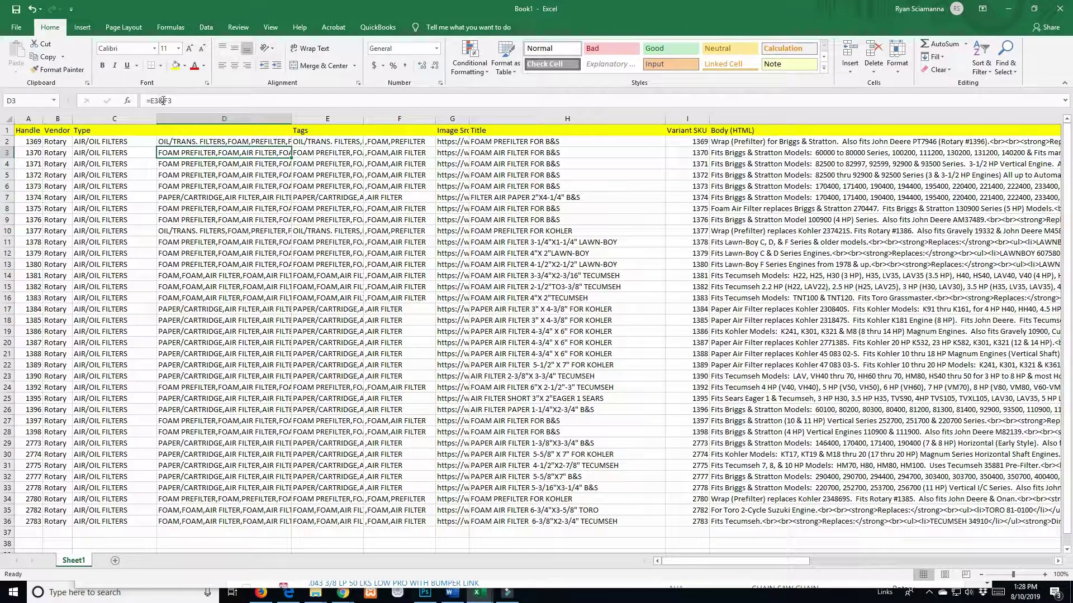
pyautogui.click(310, 153)
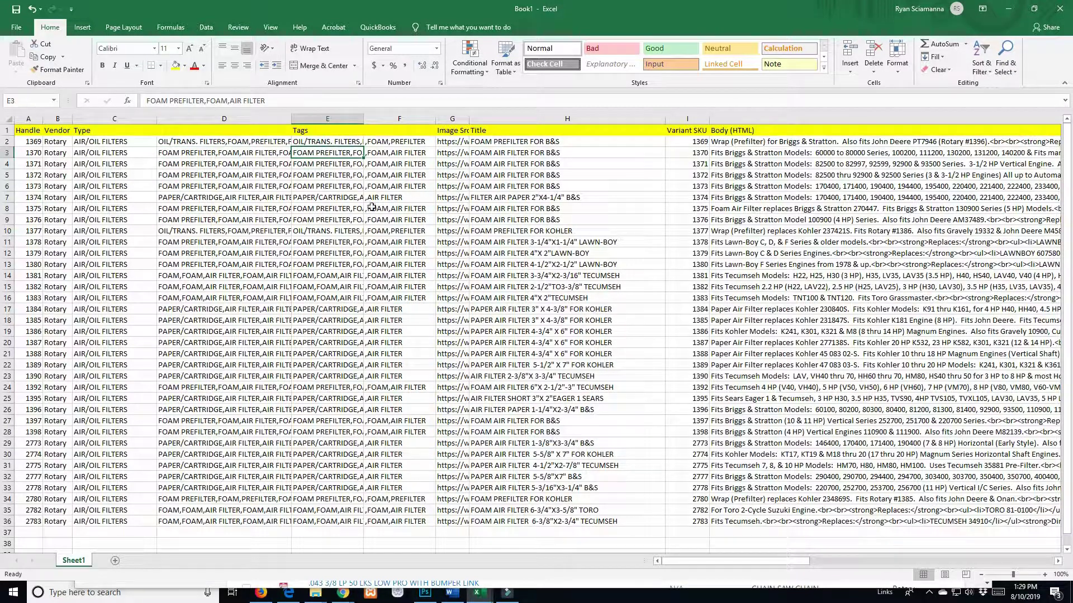
pyautogui.click(228, 119)
# Delete helper column D and the leftover tags column, autofit Tags, then minimize Excel
pyautogui.rightClick(231, 120)
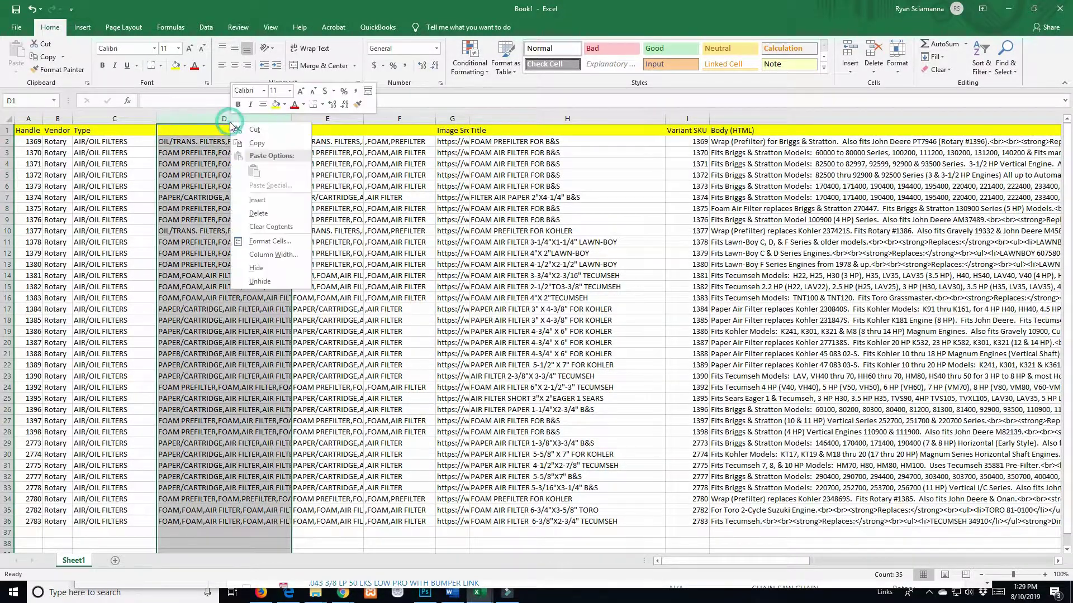
pyautogui.click(258, 214)
pyautogui.click(264, 119)
pyautogui.rightClick(266, 120)
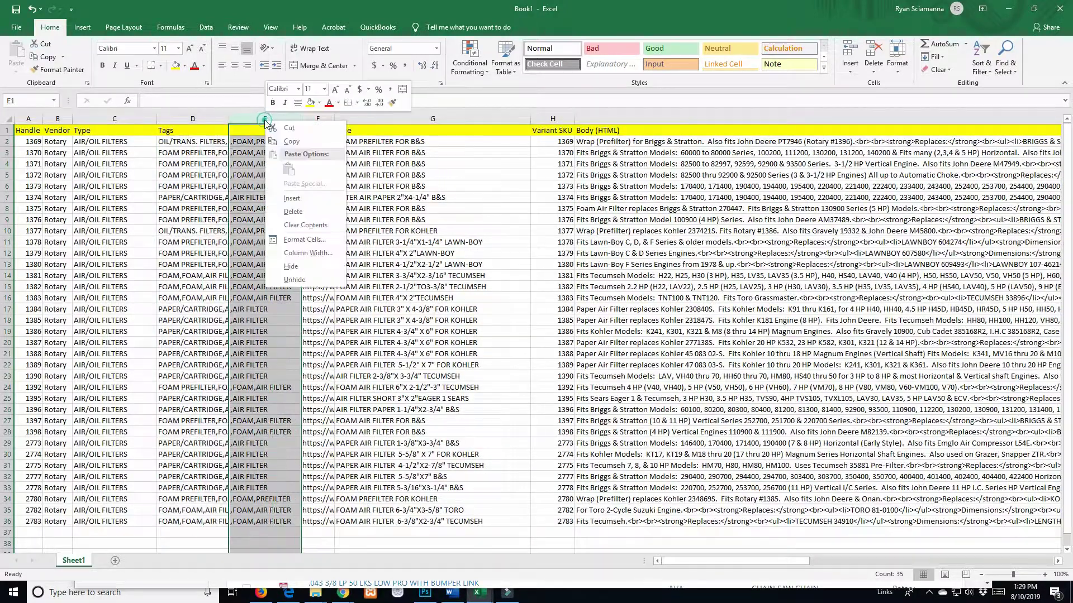
pyautogui.click(290, 215)
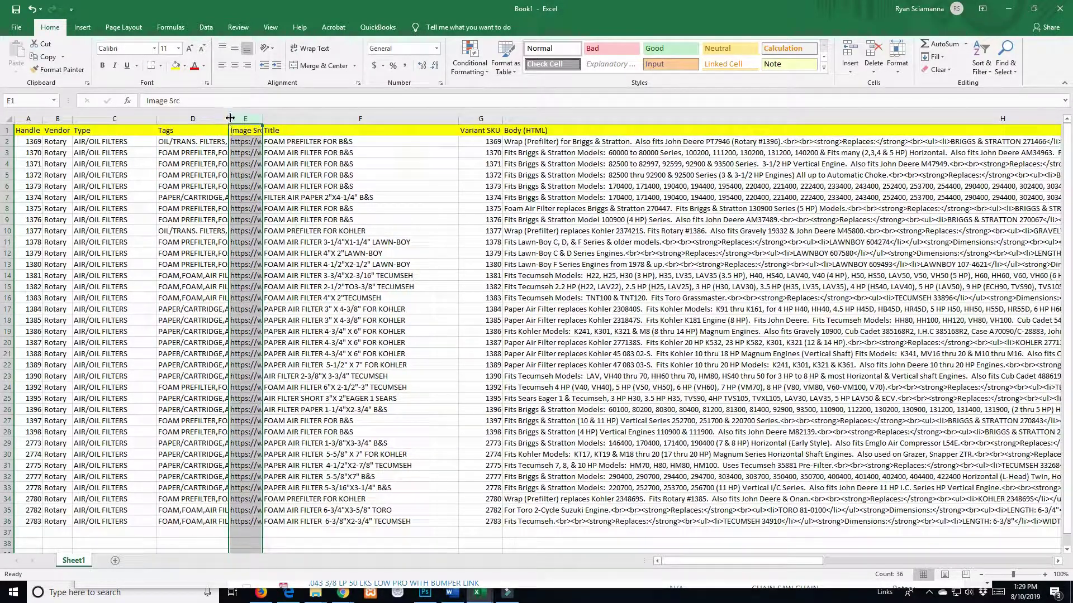
pyautogui.doubleClick(229, 119)
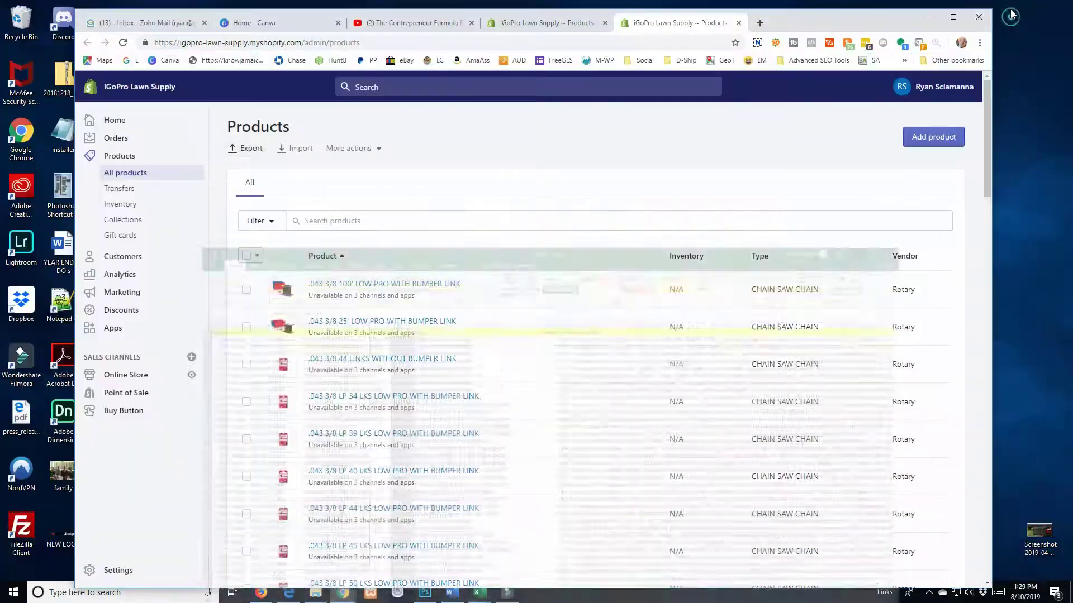
pyautogui.click(1009, 9)
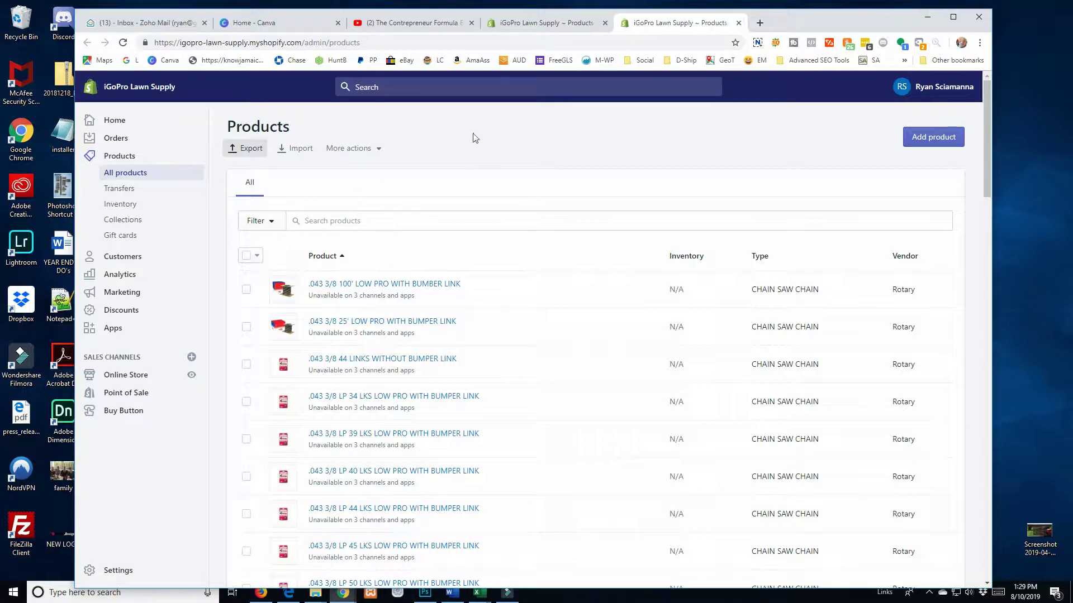
# Check SKU 9635 and its tags on the Shopify product page, then return to the spreadsheet
pyautogui.hotkey('alt', 'Tab')
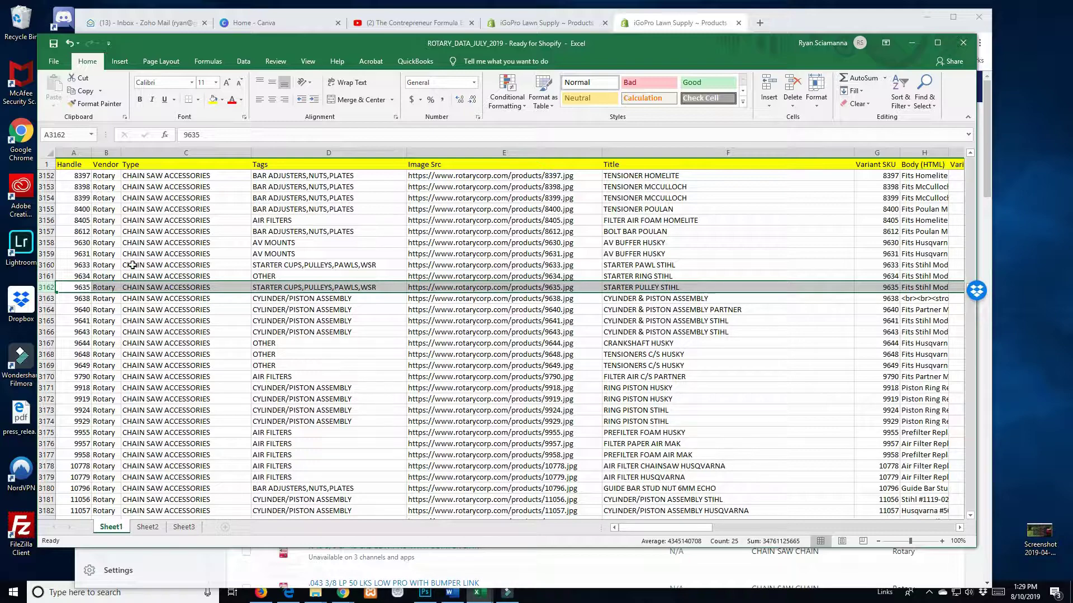
pyautogui.click(557, 23)
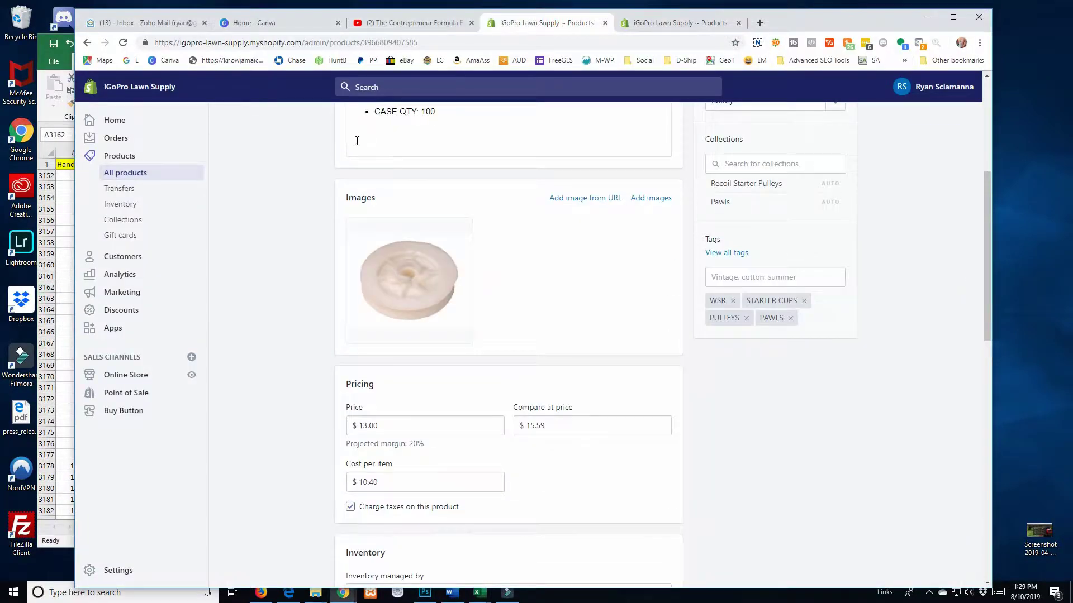
pyautogui.scroll(5, 365, 214)
pyautogui.scroll(-12, 365, 210)
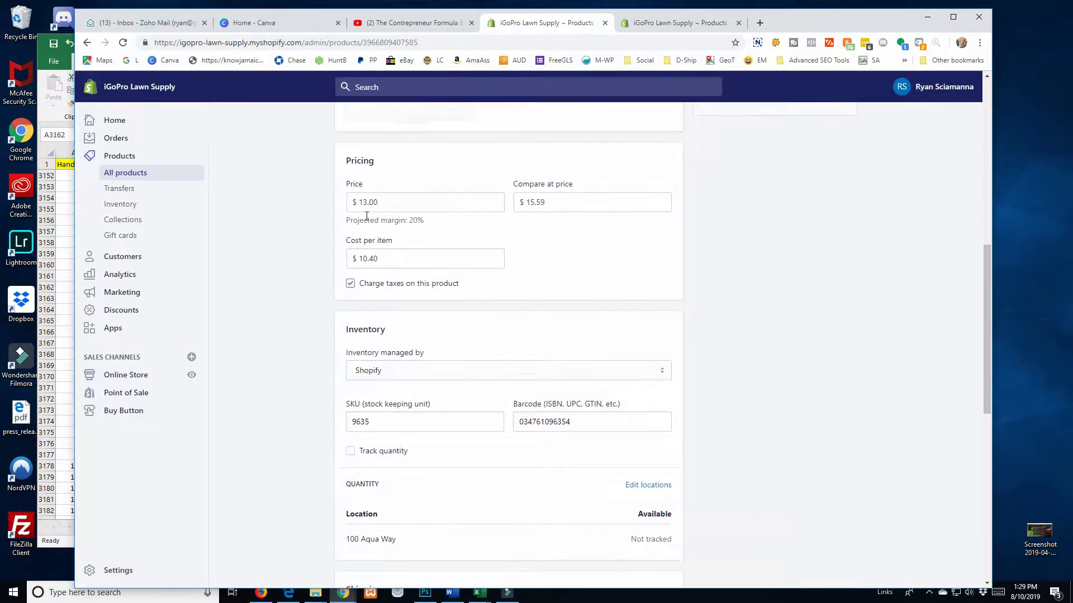
pyautogui.doubleClick(355, 255)
pyautogui.scroll(8, 503, 335)
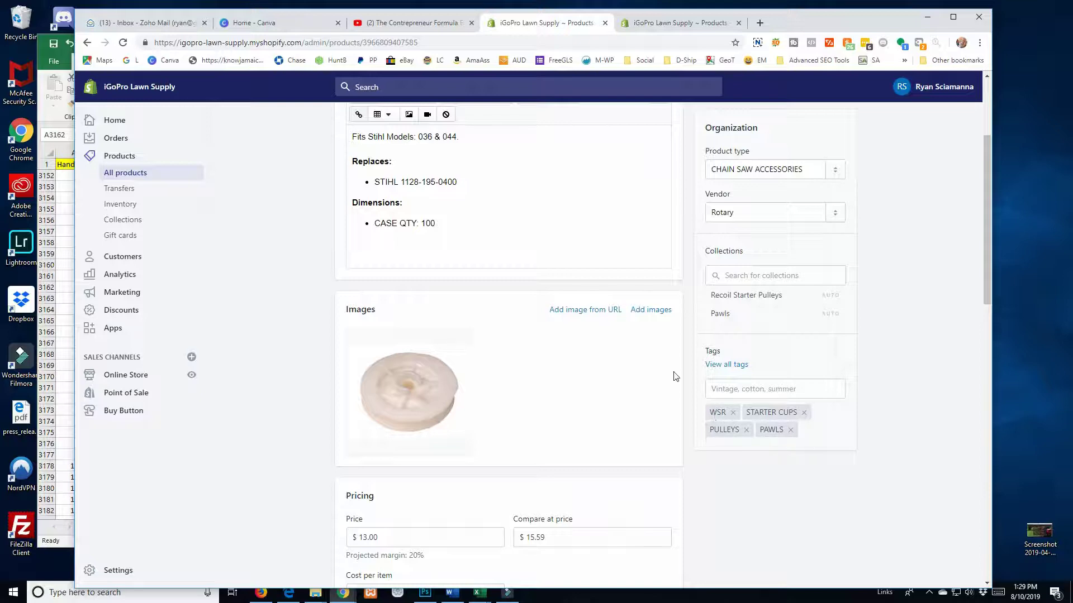
pyautogui.click(927, 17)
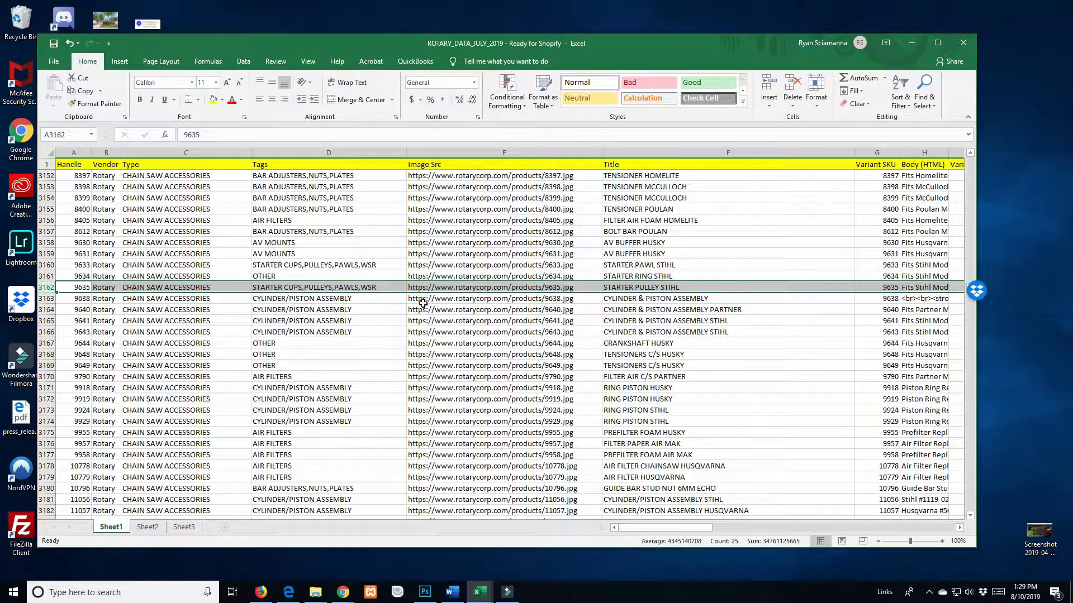
pyautogui.click(287, 287)
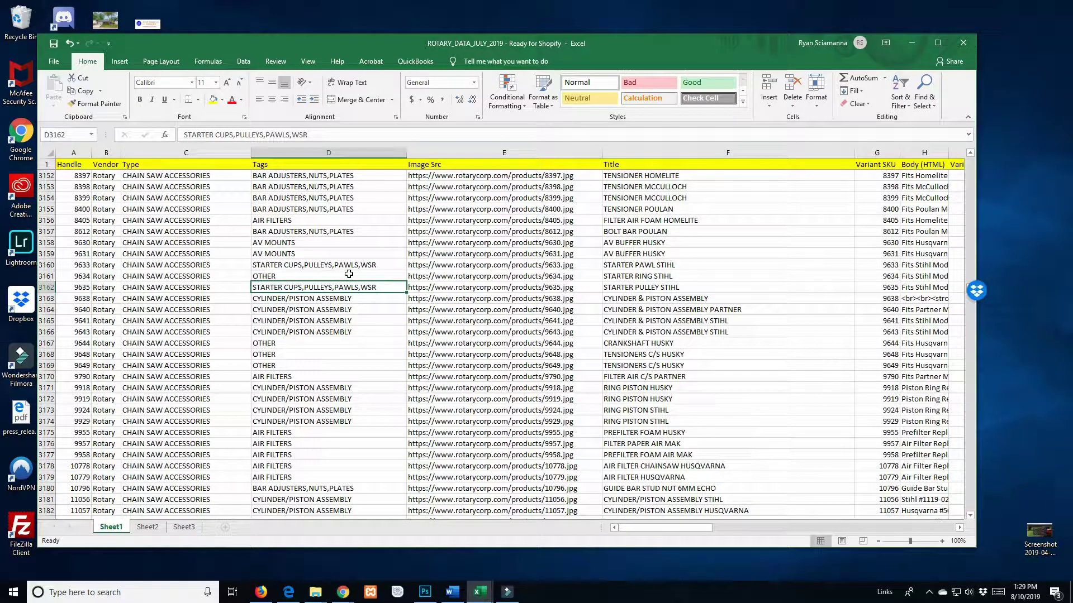
pyautogui.scroll(-12, 349, 274)
pyautogui.scroll(6, 326, 266)
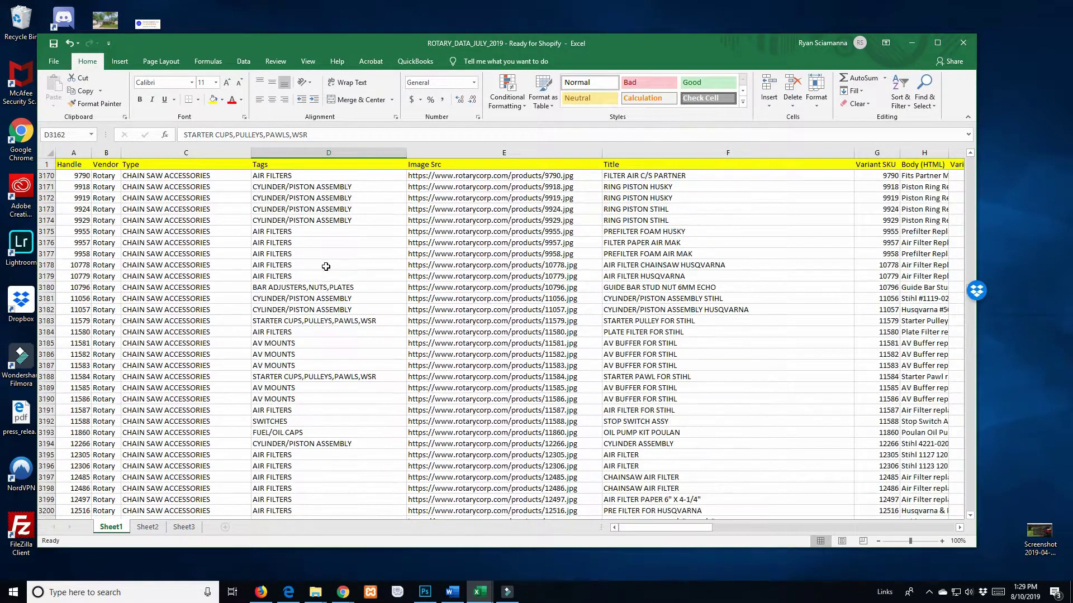
pyautogui.moveTo(479, 592)
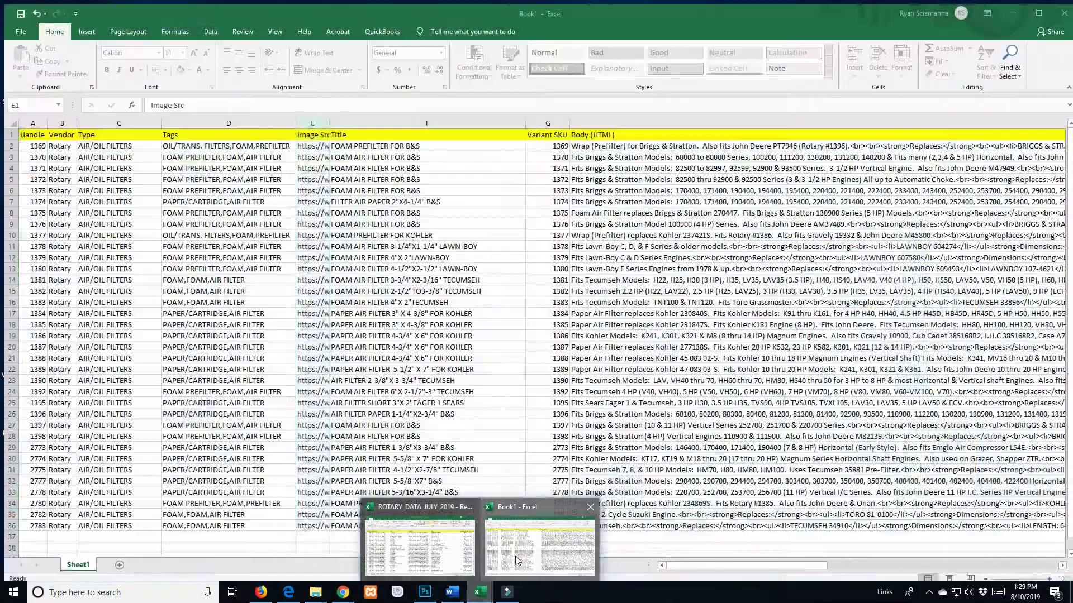
# In Book1, enter a first =concat attempt in cell F41, which shows #NAME?
pyautogui.click(539, 547)
pyautogui.scroll(-5, 362, 391)
pyautogui.click(352, 377)
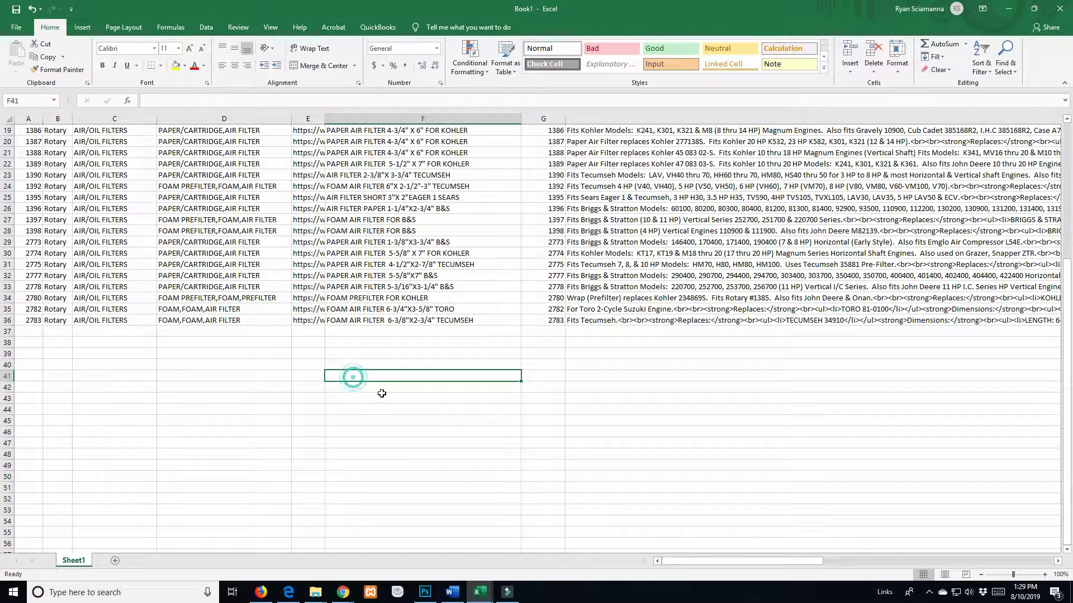
pyautogui.write('+')
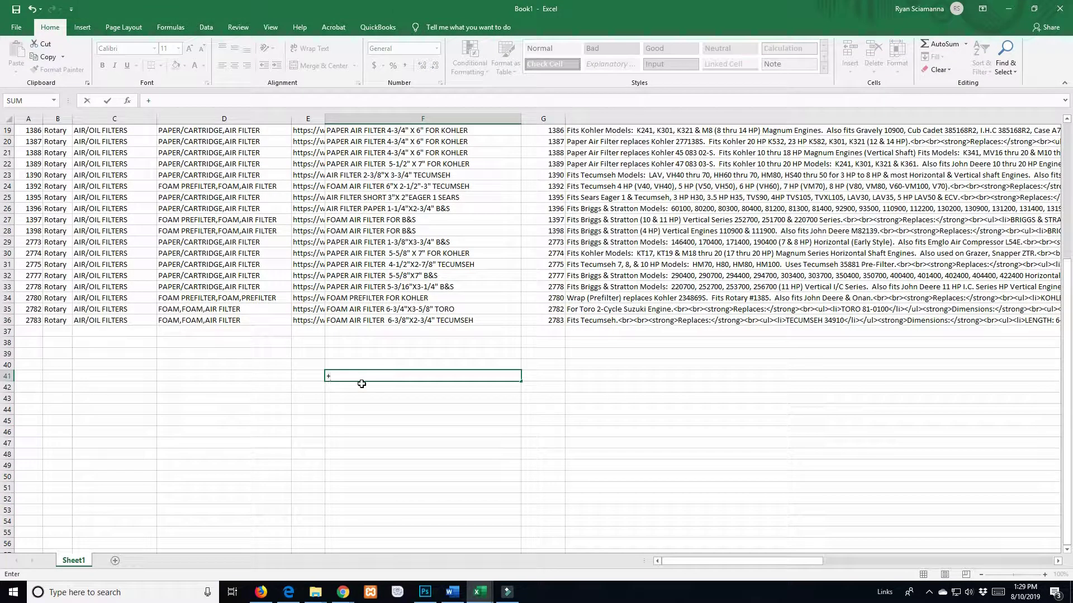
pyautogui.press('BackSpace')
pyautogui.write('=com')
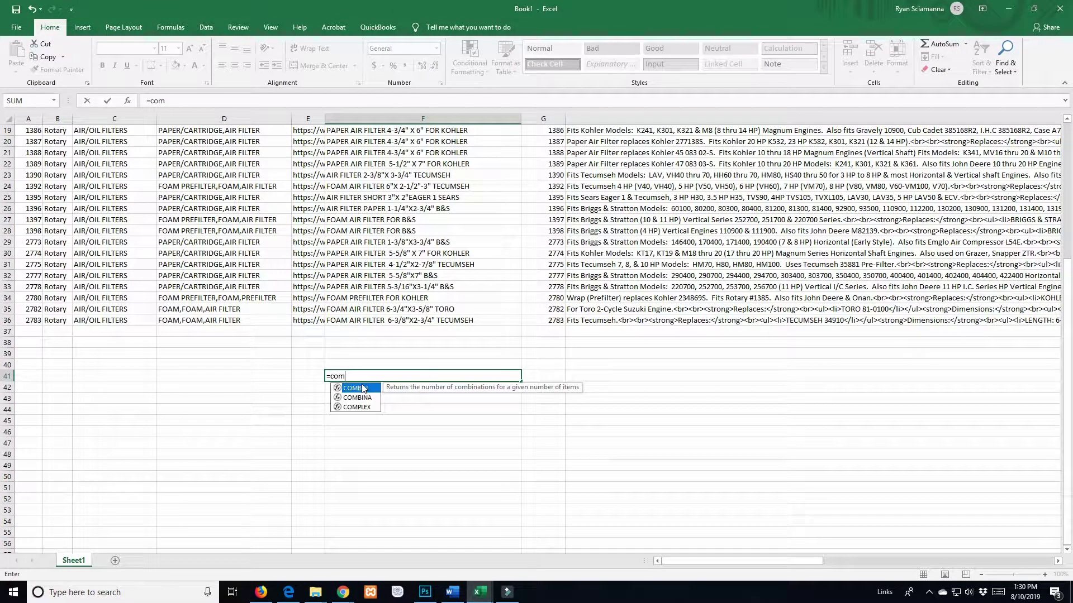
pyautogui.write('cat')
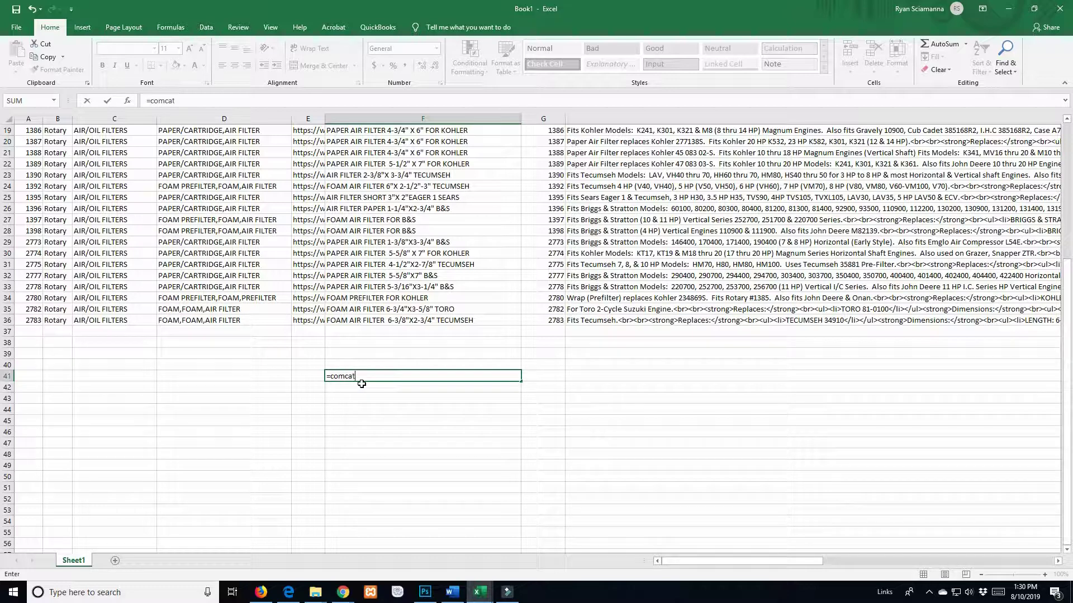
pyautogui.press('BackSpace')
pyautogui.press('BackSpace')
pyautogui.press('BackSpace')
pyautogui.press('BackSpace')
pyautogui.write('nc')
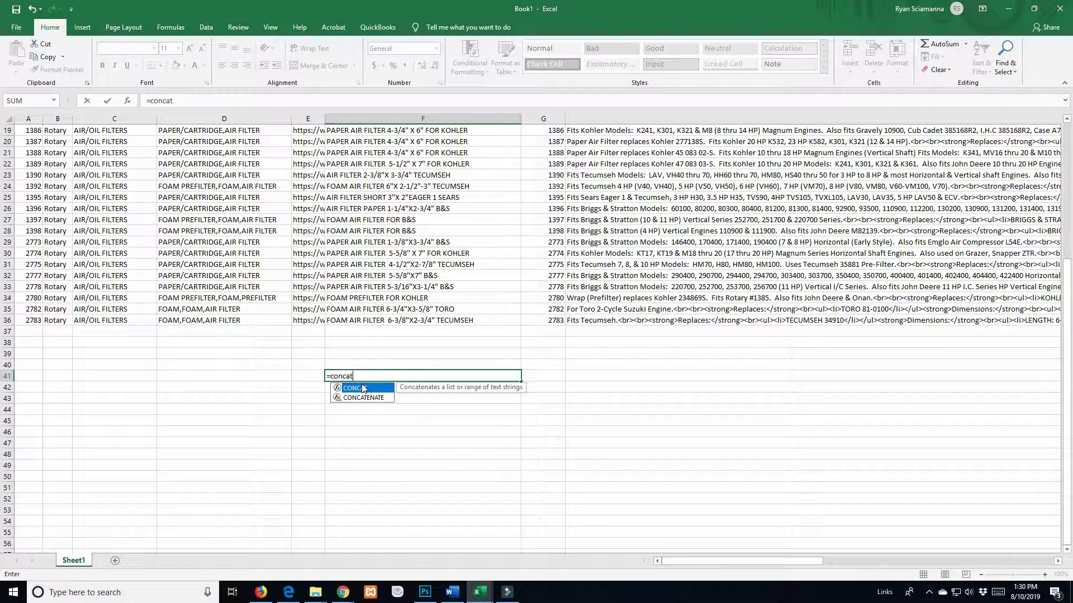
pyautogui.write('at')
pyautogui.press('Return')
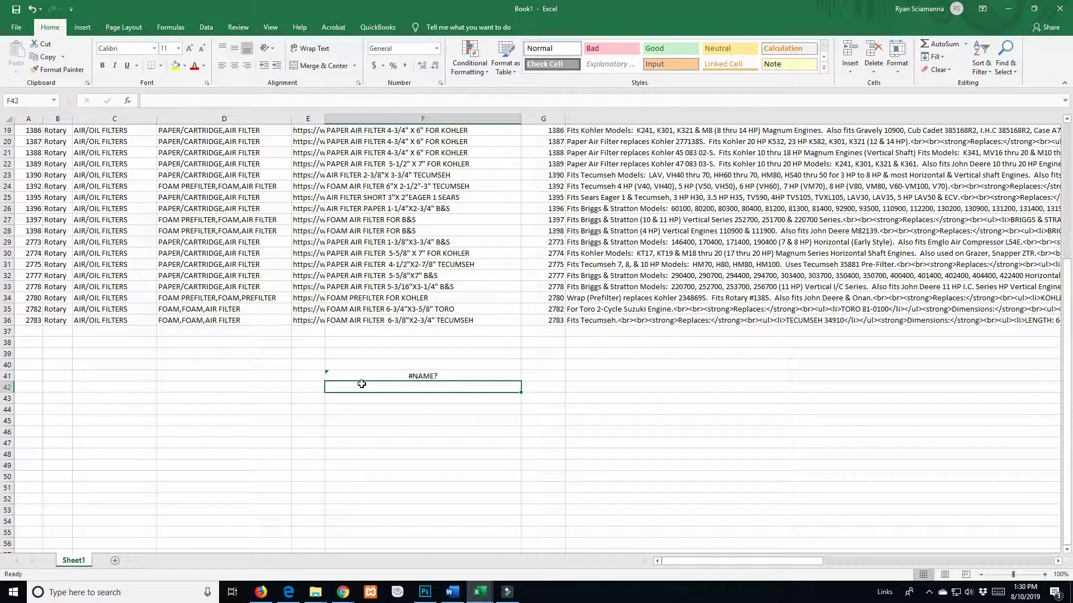
# Rebuild F41 as =CONCAT(F36,E36) joining row 36's title and image URL, then autofit column E
pyautogui.click(367, 376)
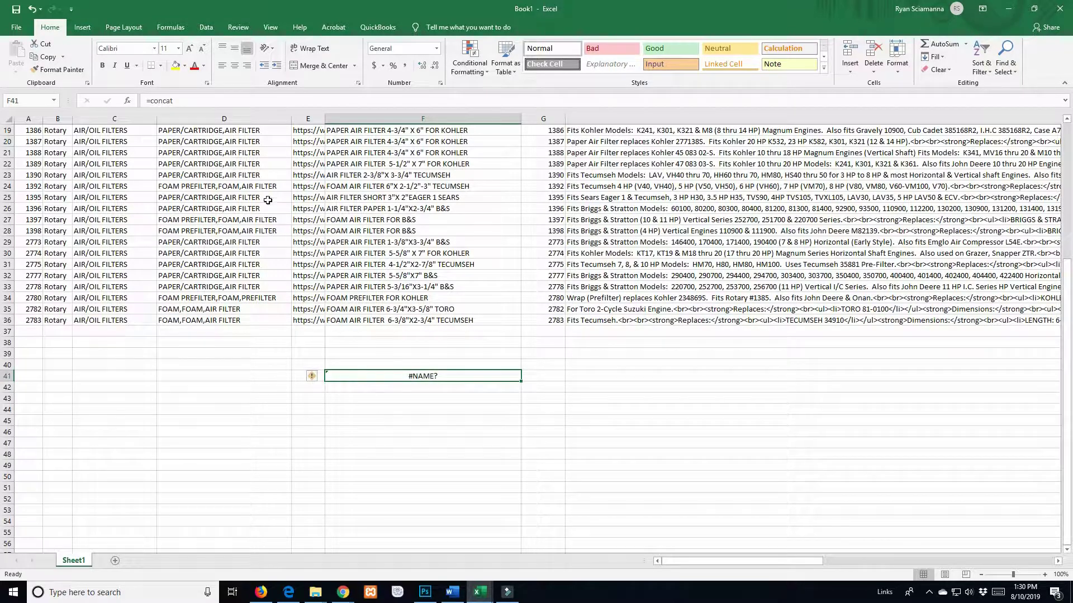
pyautogui.click(192, 102)
pyautogui.write('(')
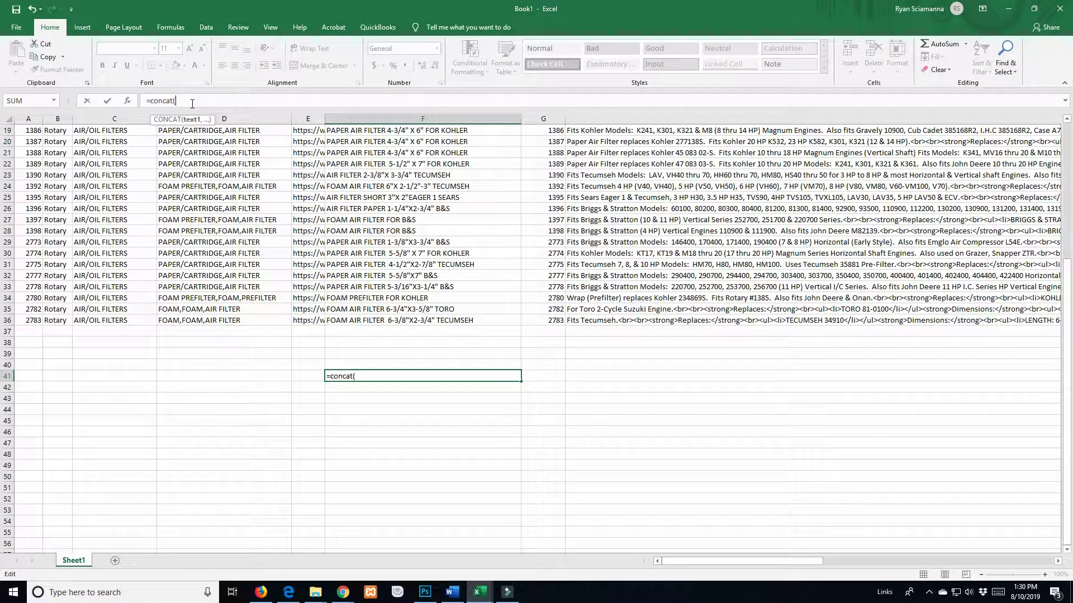
pyautogui.press('BackSpace')
pyautogui.press('BackSpace')
pyautogui.press('BackSpace')
pyautogui.press('BackSpace')
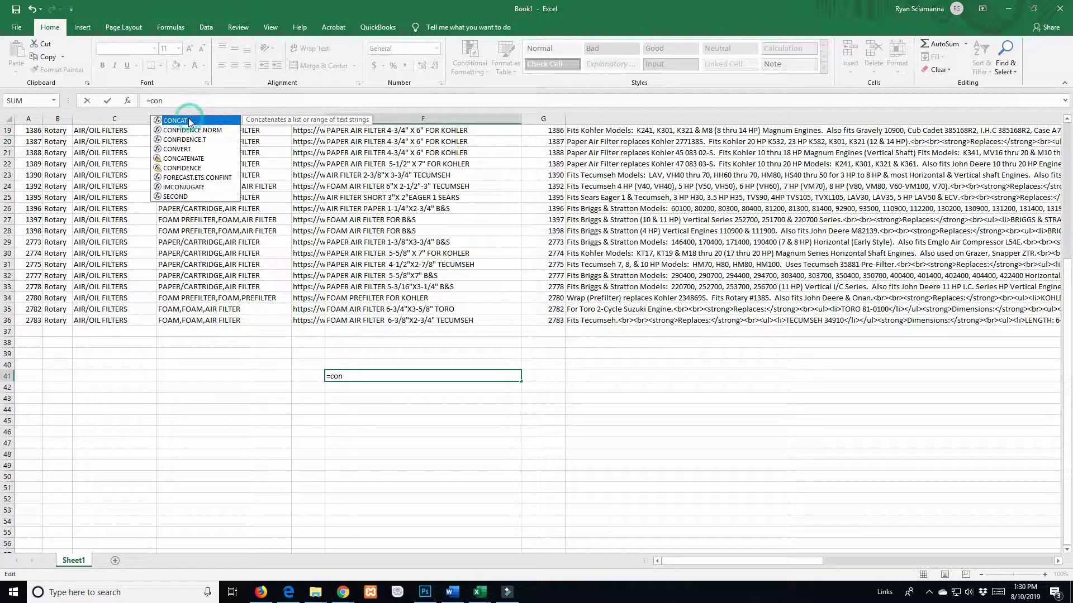
pyautogui.doubleClick(190, 121)
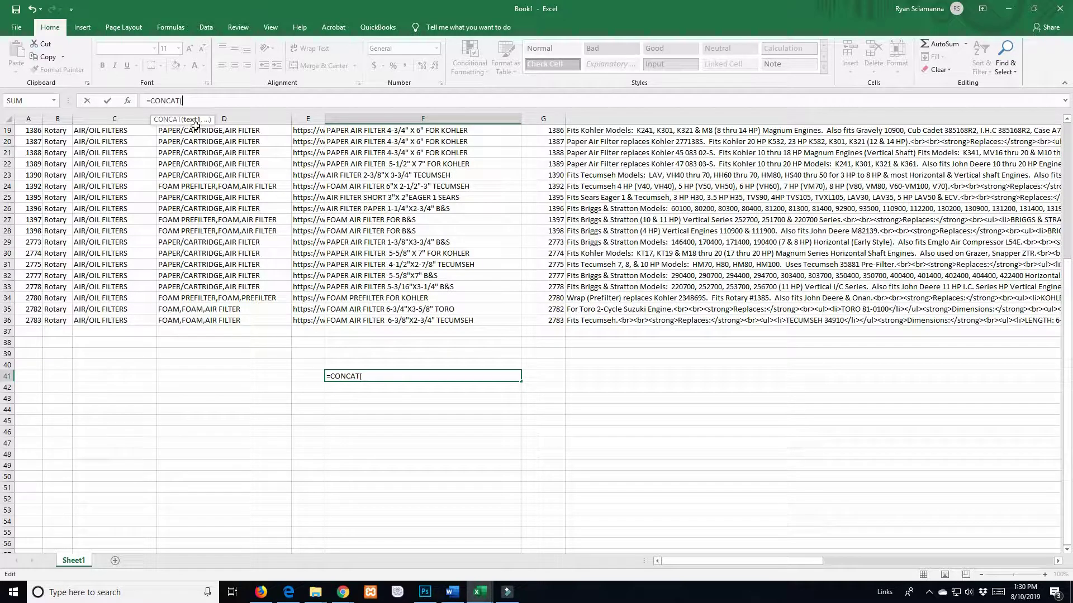
pyautogui.click(390, 320)
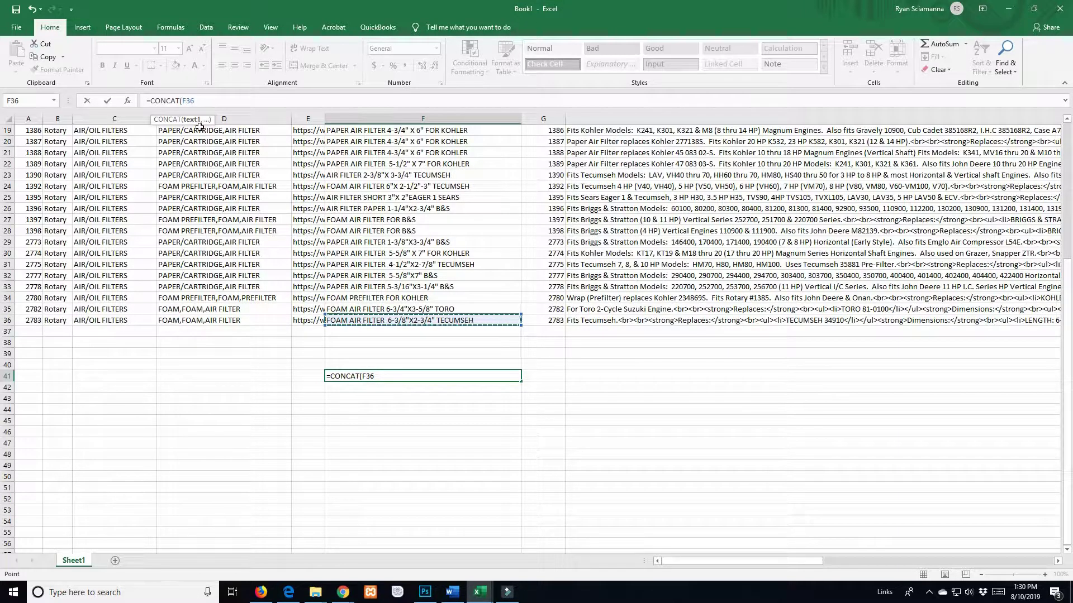
pyautogui.write(',')
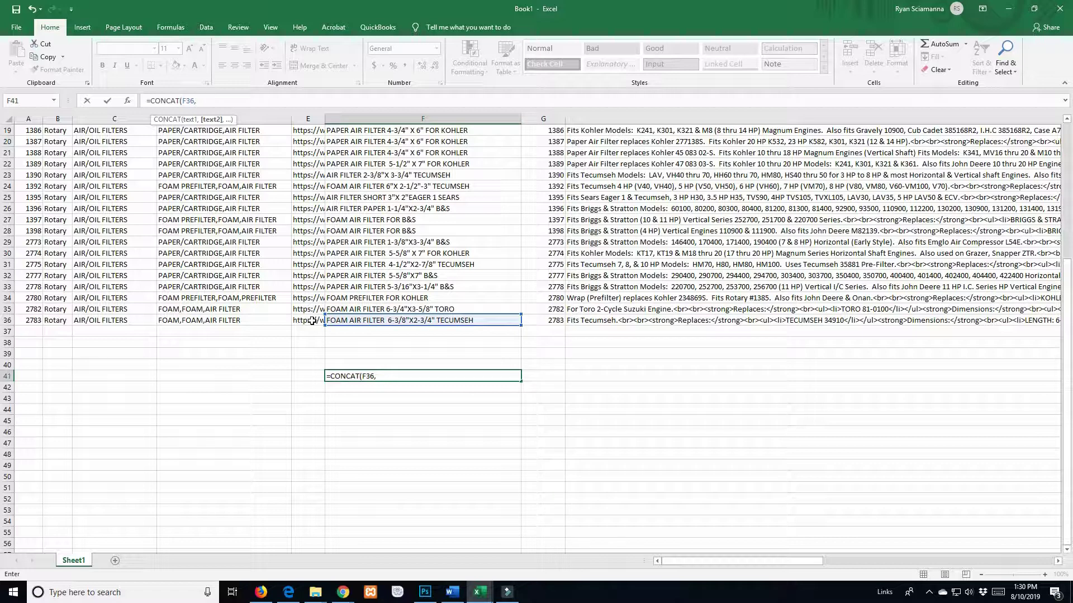
pyautogui.click(312, 321)
pyautogui.write(')')
pyautogui.press('Return')
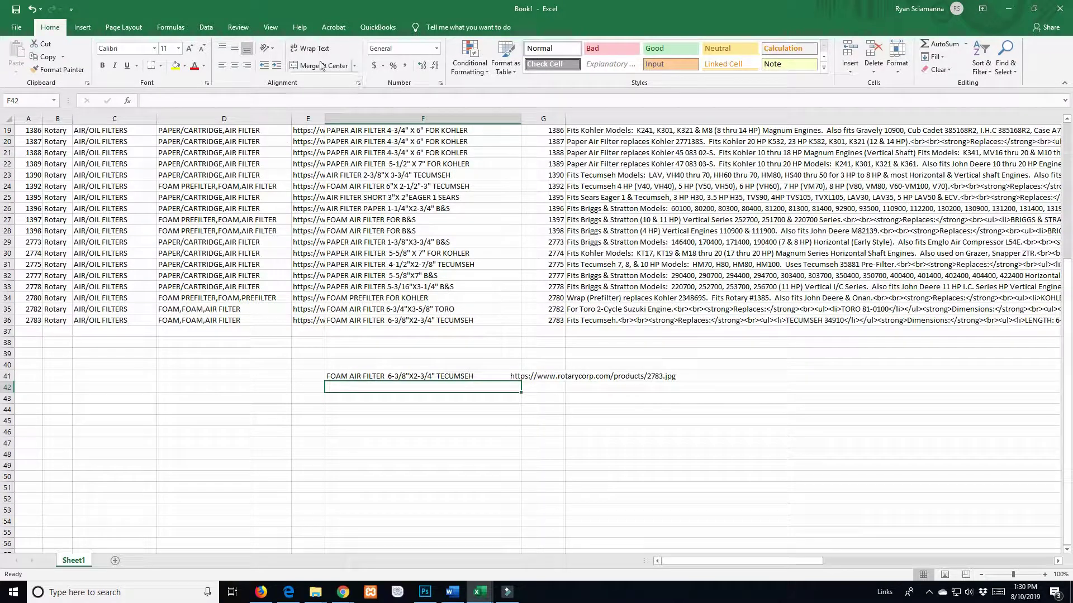
pyautogui.doubleClick(325, 118)
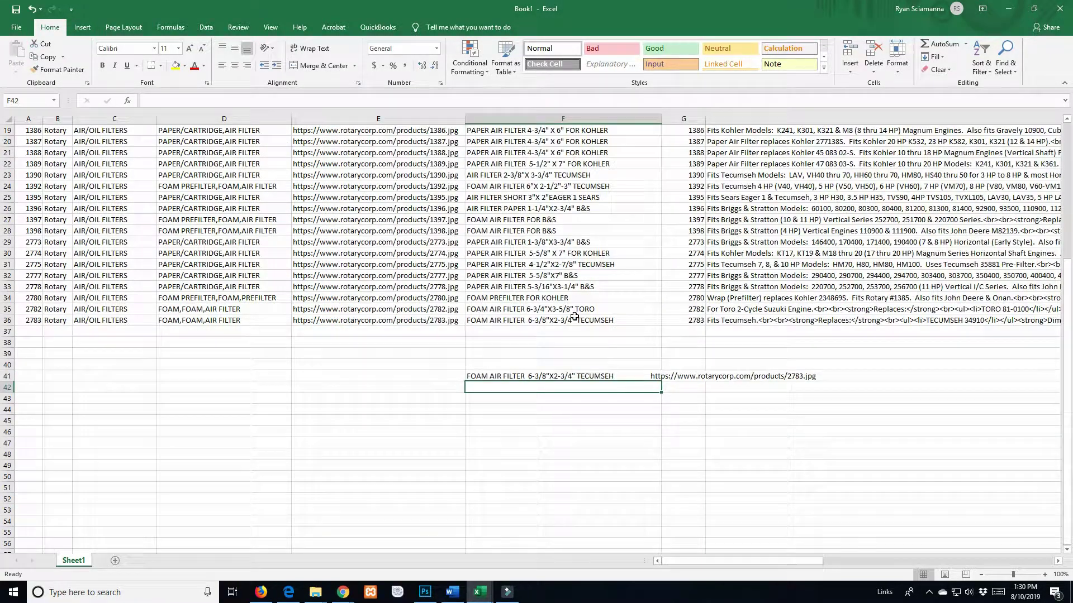
# Check F41's CONCAT result, then select the trailing blanks after TECUMSEH in F36's title
pyautogui.click(614, 376)
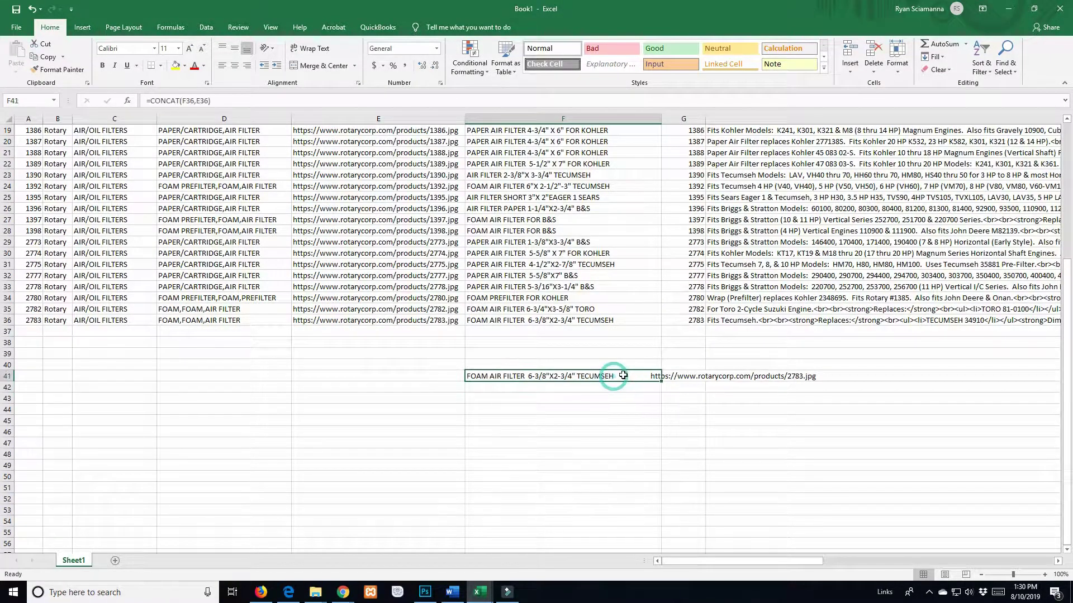
pyautogui.doubleClick(655, 321)
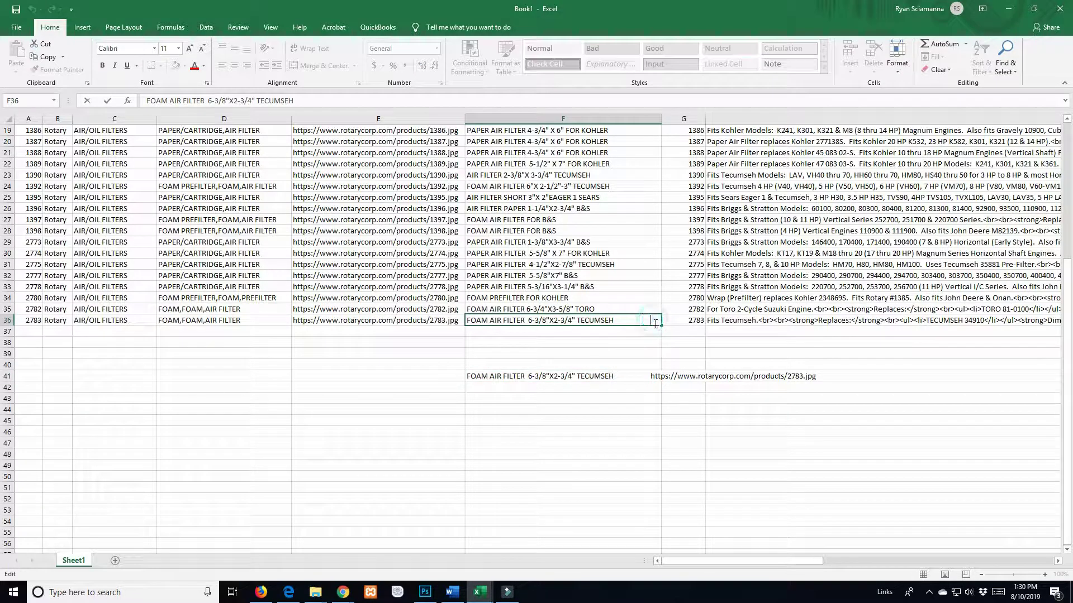
pyautogui.moveTo(331, 101); pyautogui.dragTo(295, 104)
pyautogui.click(506, 377)
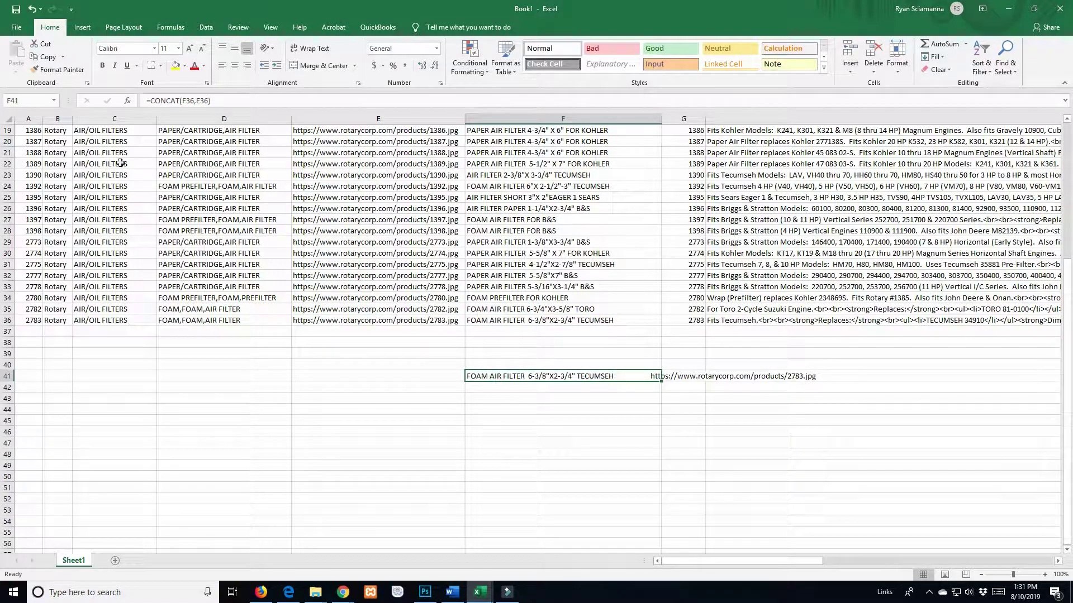